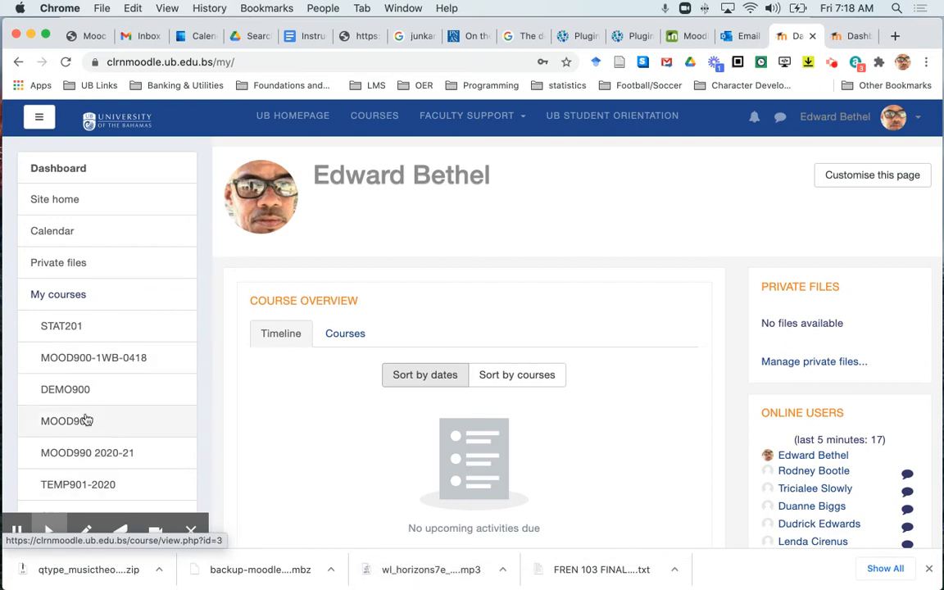
pyautogui.scroll(-3, 86, 422)
pyautogui.scroll(2, 85, 420)
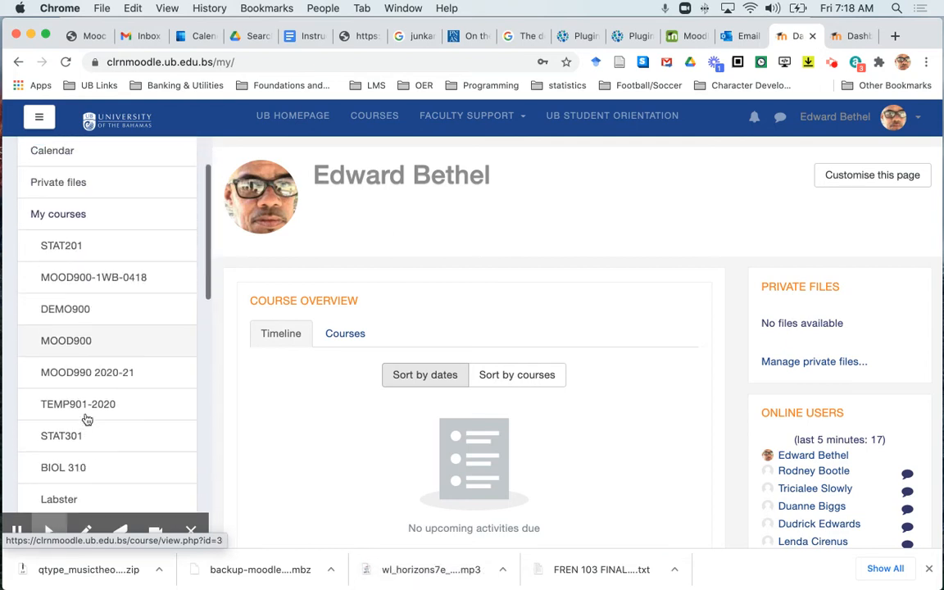
pyautogui.click(347, 336)
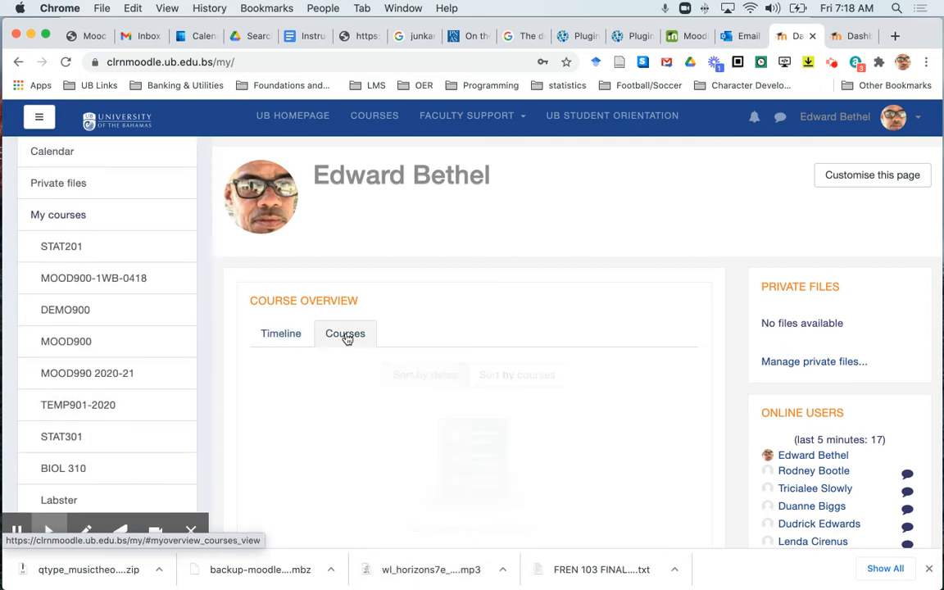
pyautogui.click(285, 333)
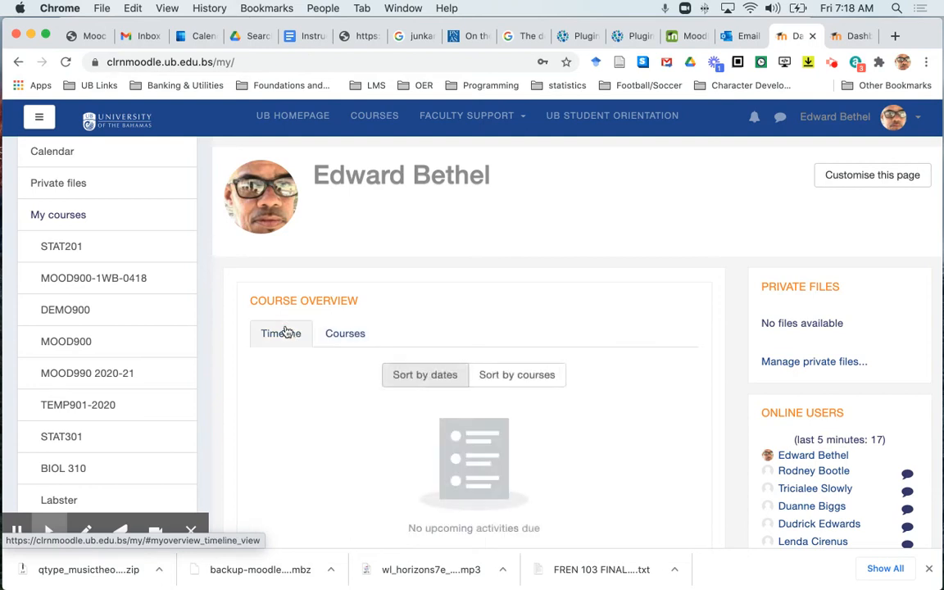
# Search the site's full course listing for "hist 371".
pyautogui.click(375, 118)
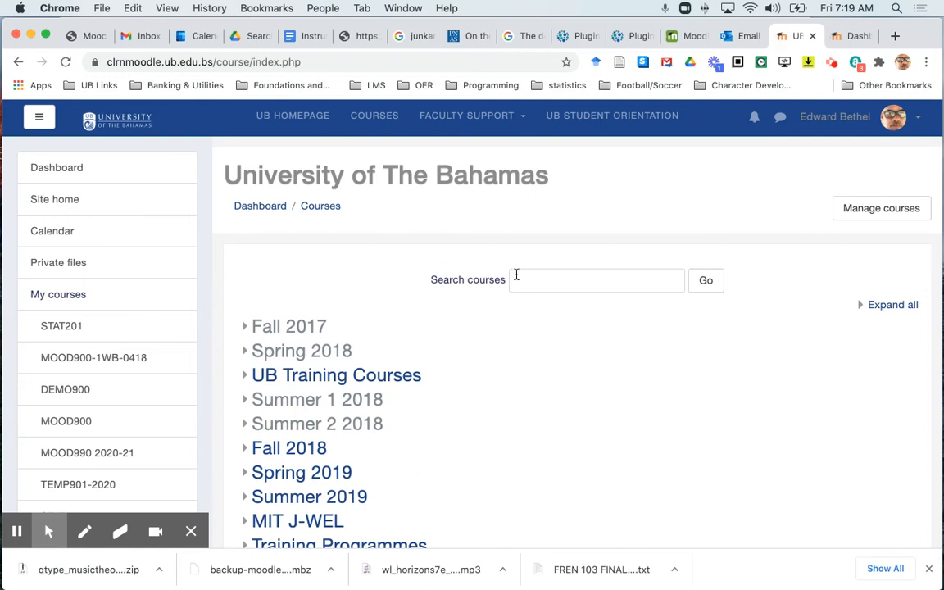
pyautogui.click(517, 277)
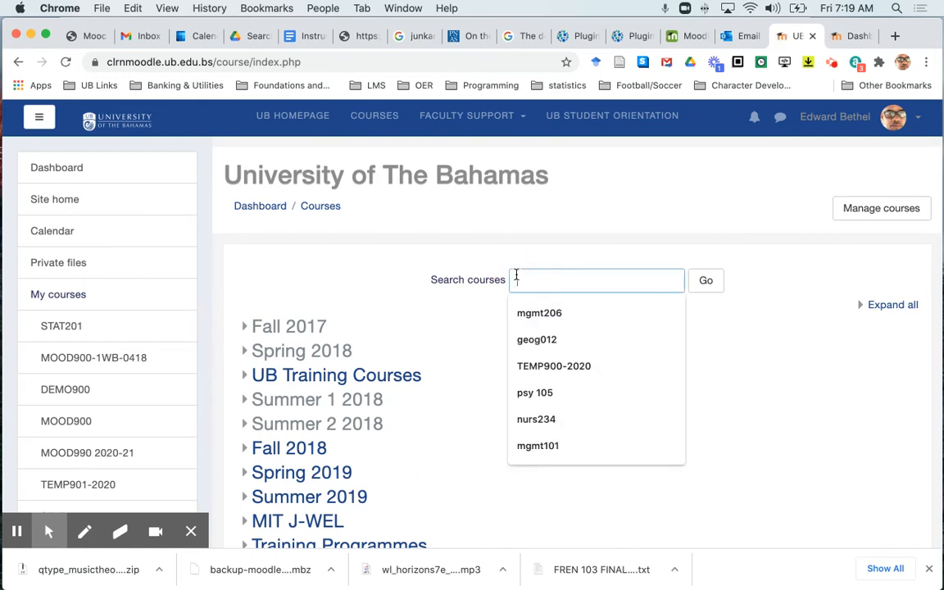
pyautogui.write('hist 371')
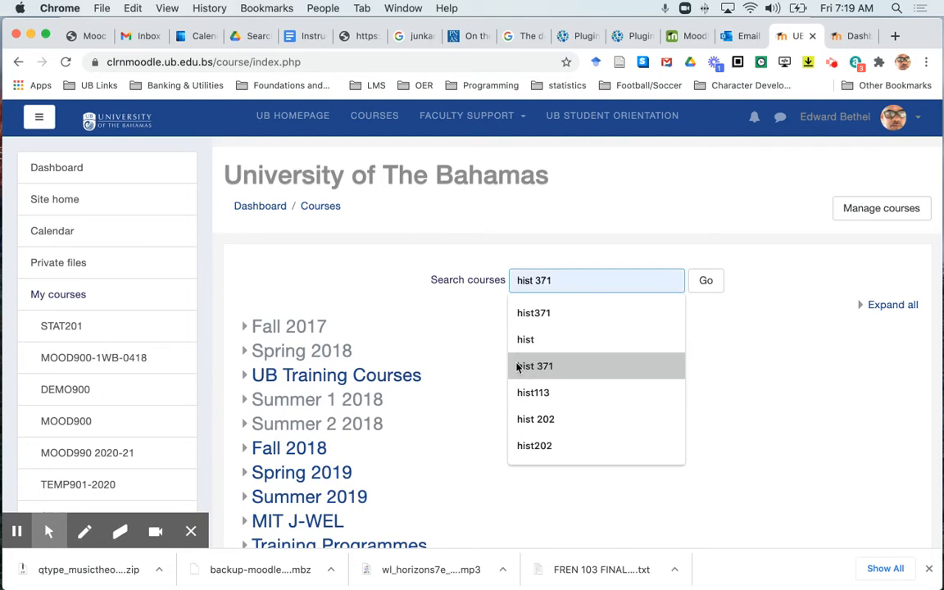
pyautogui.click(521, 366)
pyautogui.click(704, 291)
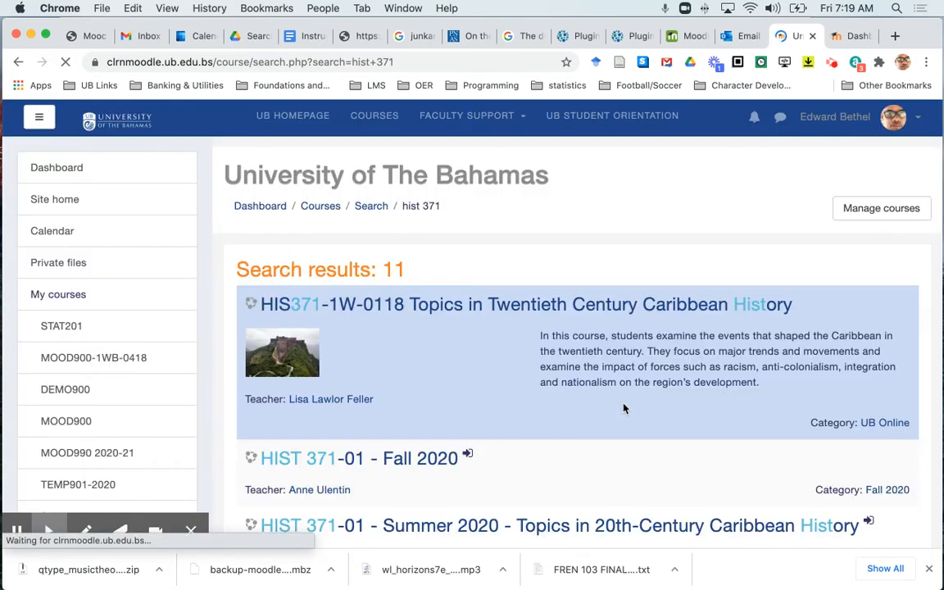
# Open the HIST 371-01 - Fall 2020 course from the search results and start a backup of it.
pyautogui.scroll(-3, 623, 407)
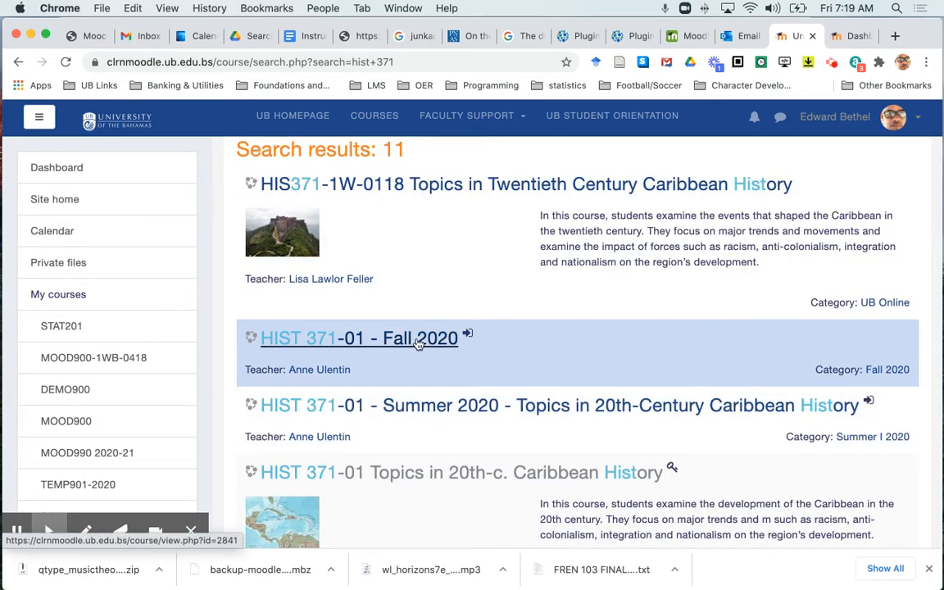
pyautogui.click(418, 345)
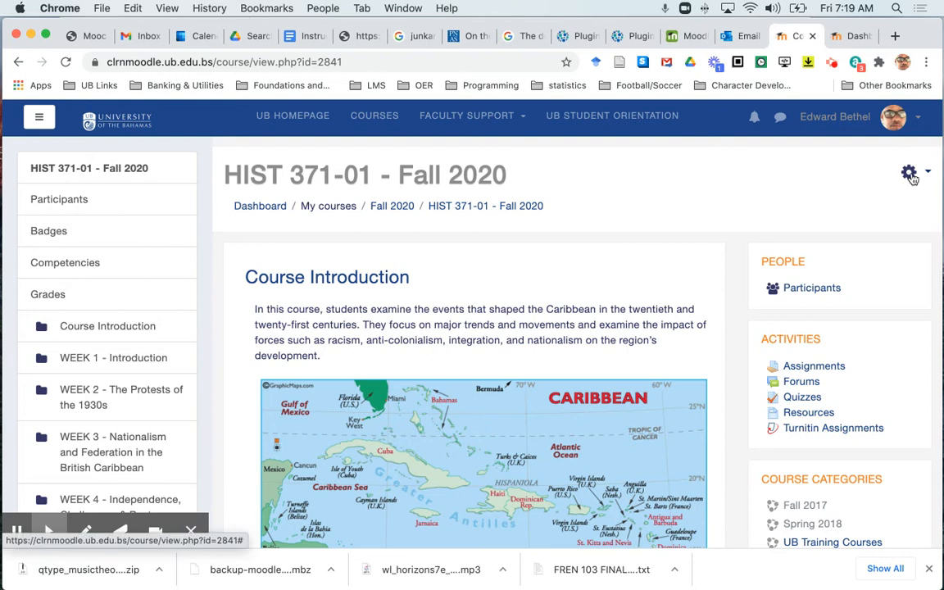
pyautogui.click(911, 174)
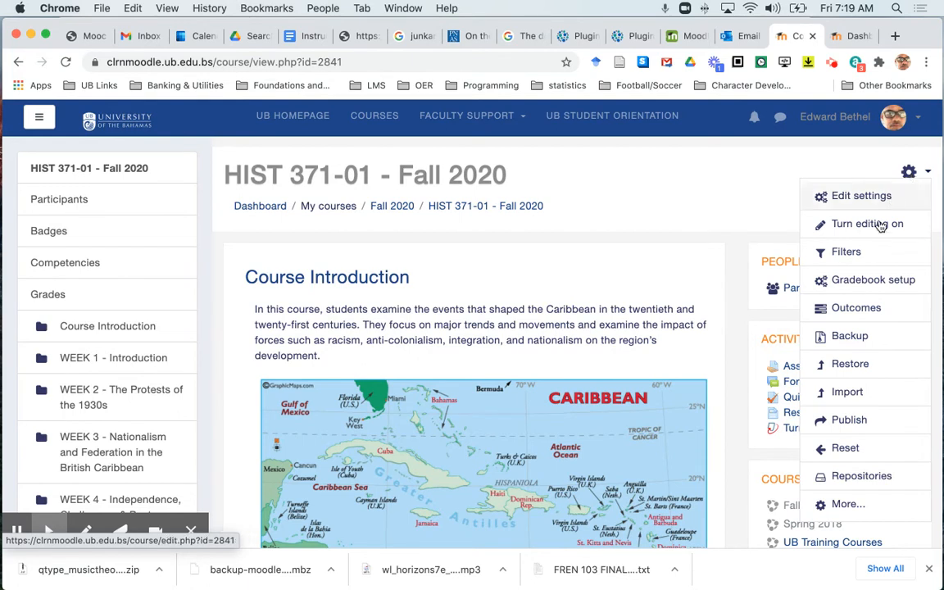
pyautogui.click(851, 337)
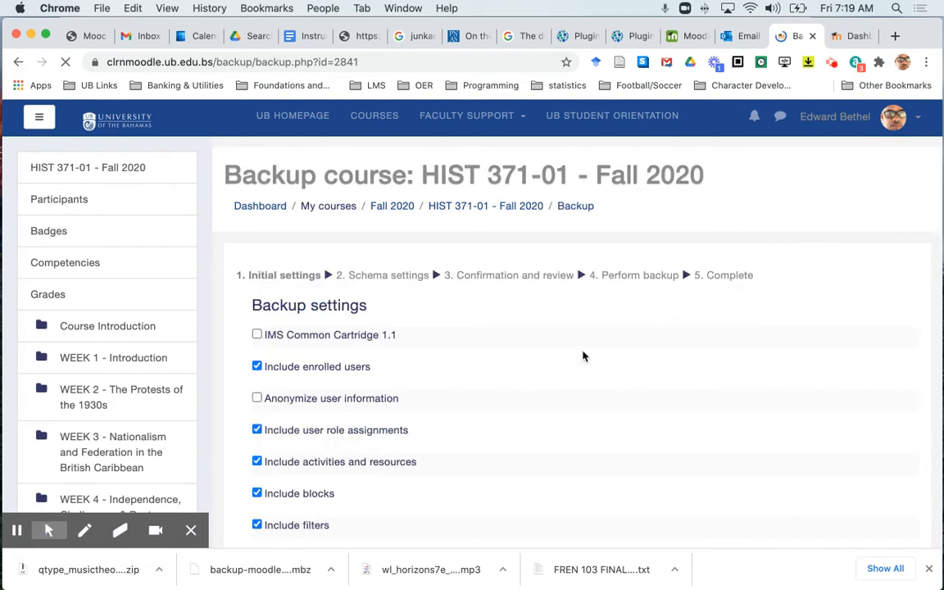
# Exclude enrolled users in the initial backup settings and proceed to the schema settings.
pyautogui.click(258, 368)
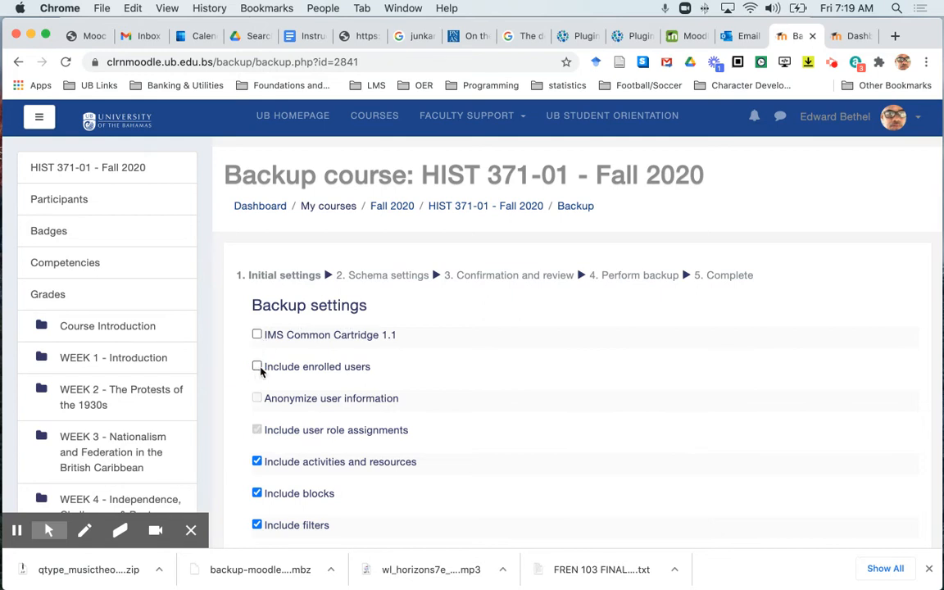
pyautogui.scroll(-5, 553, 385)
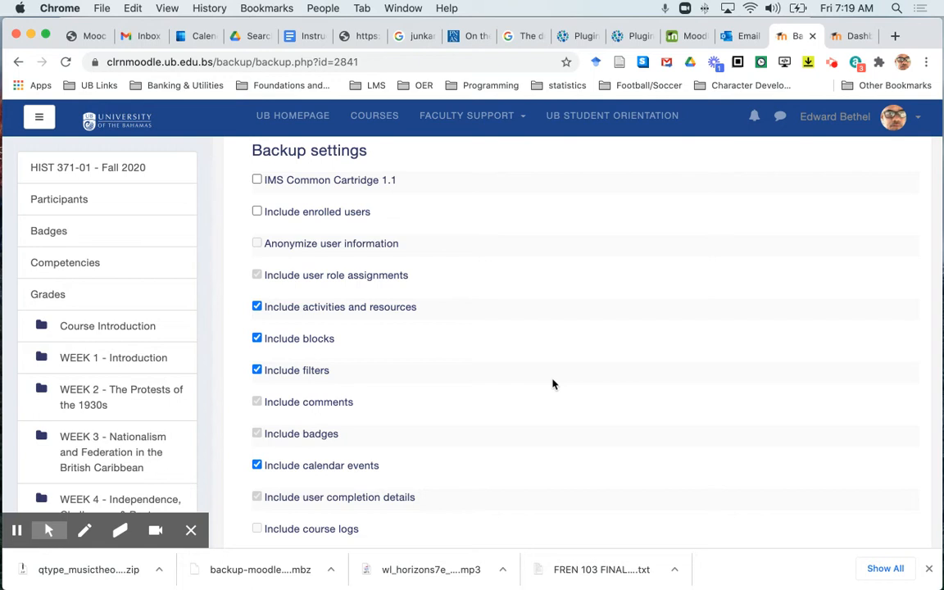
pyautogui.click(257, 212)
pyautogui.click(258, 212)
pyautogui.scroll(-5, 410, 433)
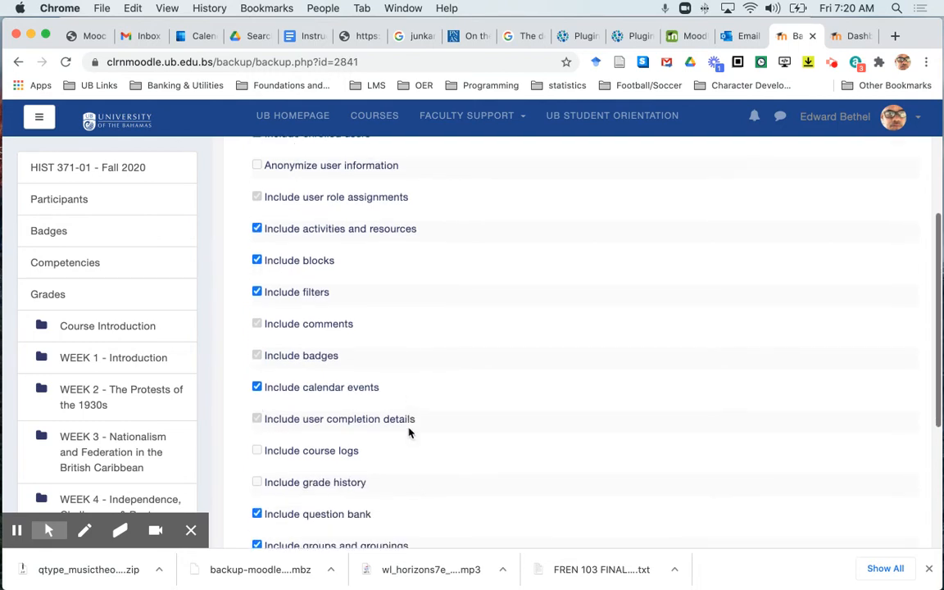
pyautogui.scroll(-2, 410, 432)
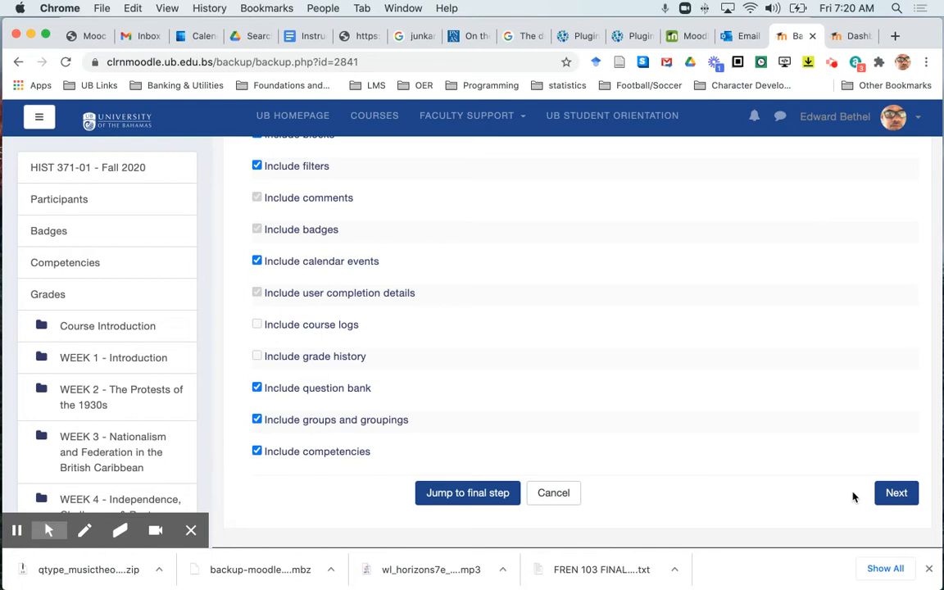
pyautogui.click(896, 494)
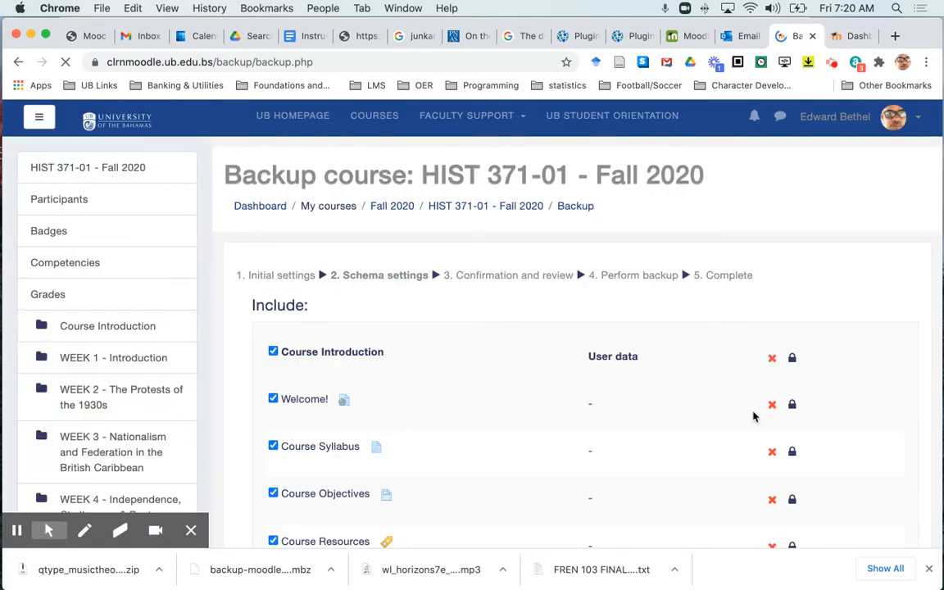
# Try excluding the WEEK 1 - Introduction section from the backup, and include it again.
pyautogui.scroll(-1, 754, 417)
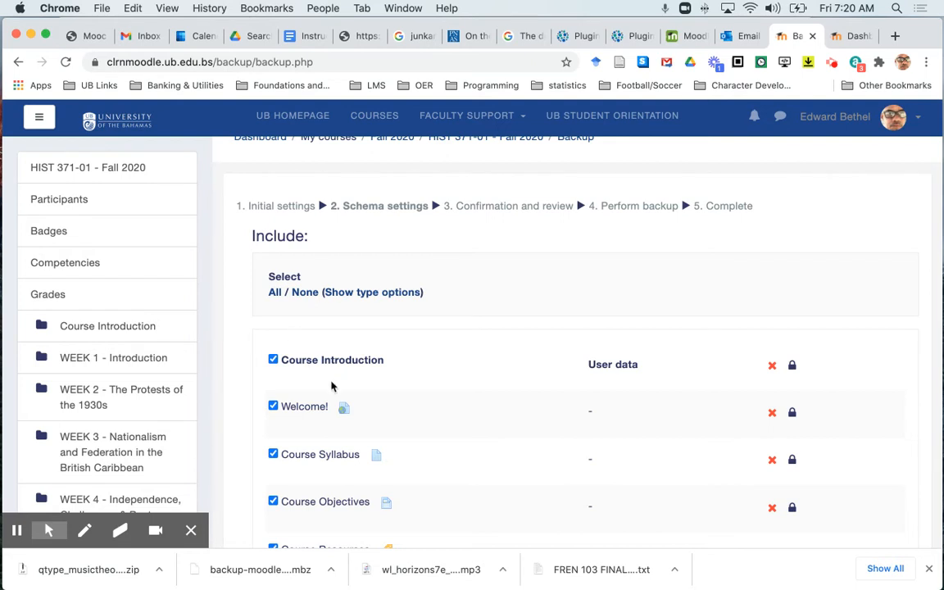
pyautogui.scroll(-10, 332, 386)
pyautogui.scroll(-20, 332, 386)
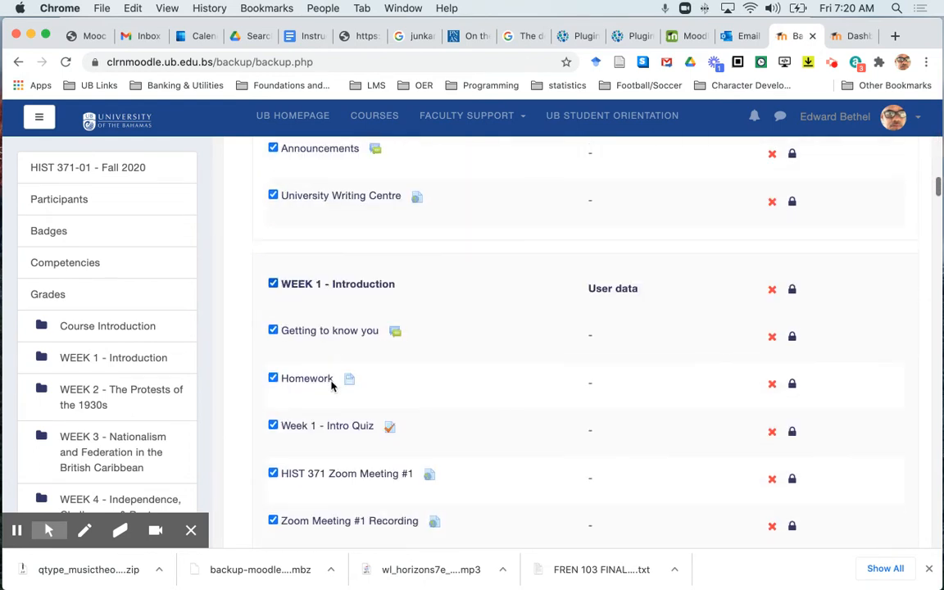
pyautogui.scroll(-2, 332, 386)
pyautogui.scroll(5, 332, 386)
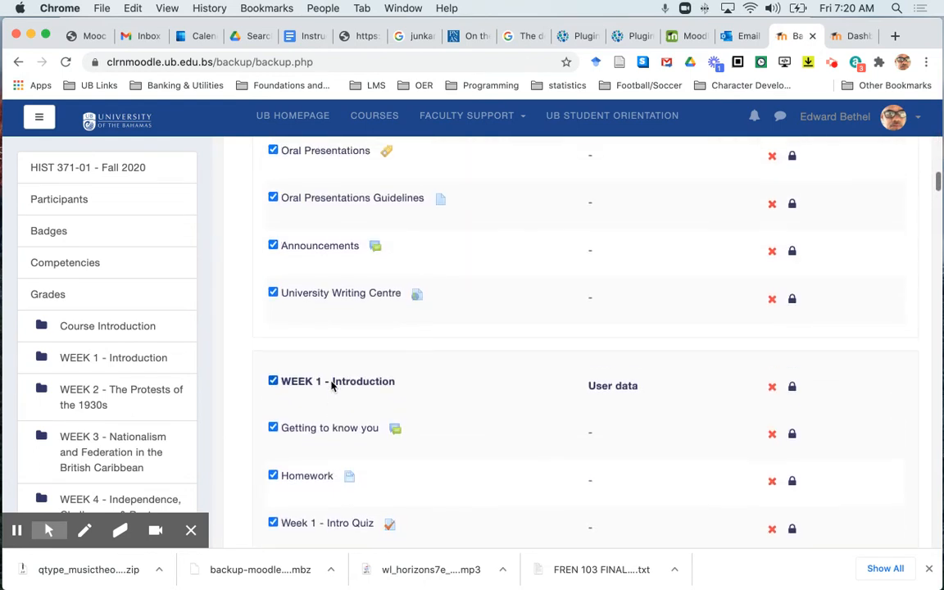
pyautogui.scroll(-2, 331, 344)
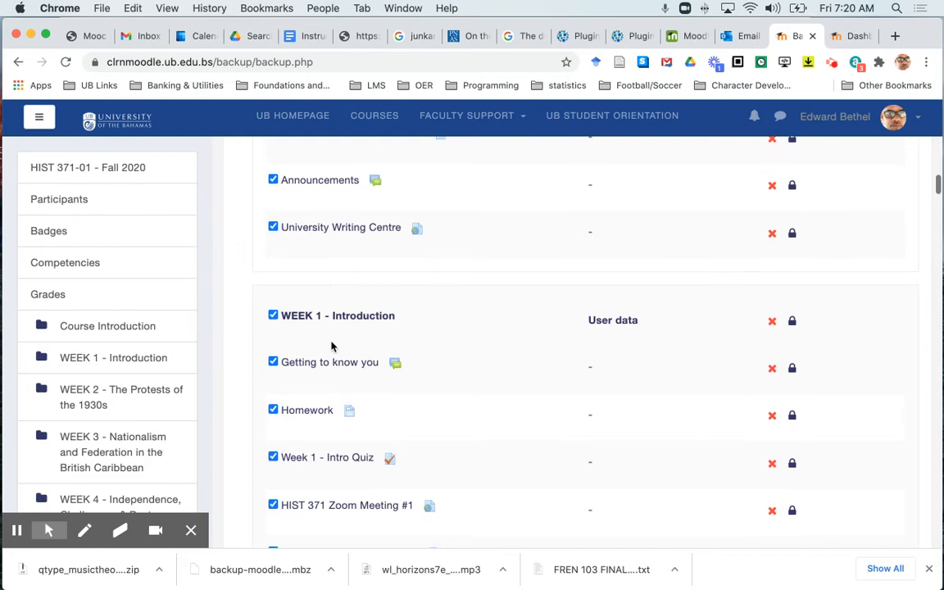
pyautogui.click(273, 317)
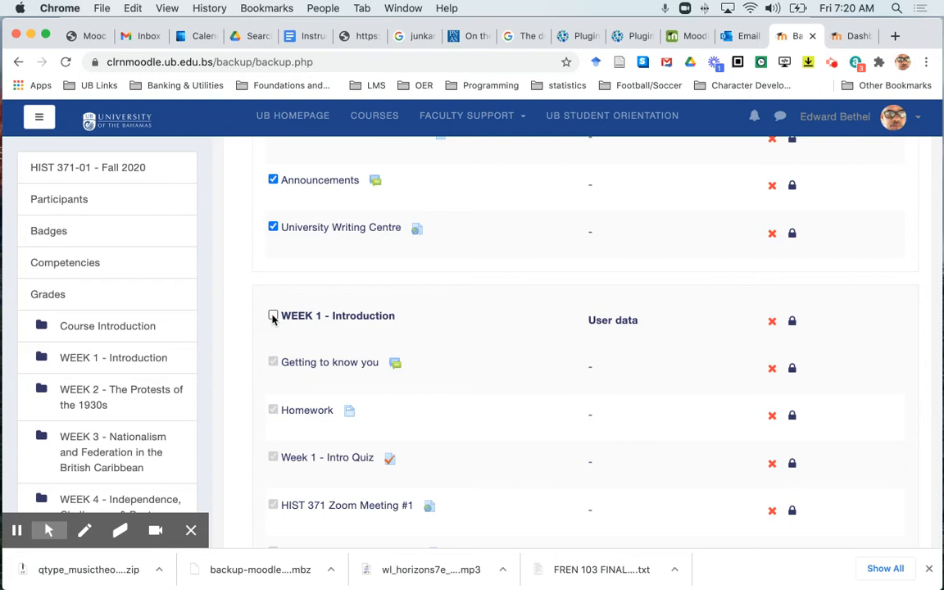
pyautogui.click(273, 316)
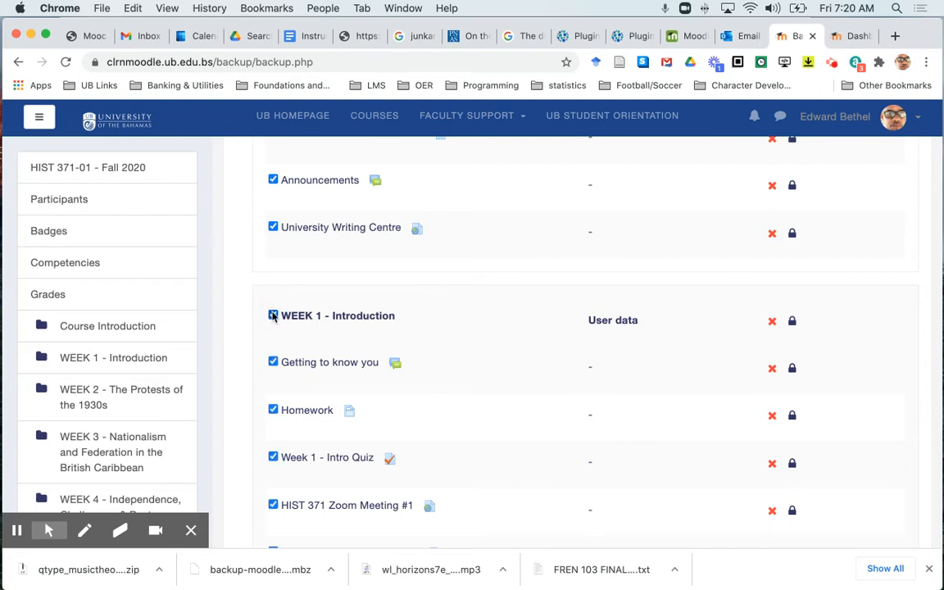
pyautogui.scroll(-3, 345, 296)
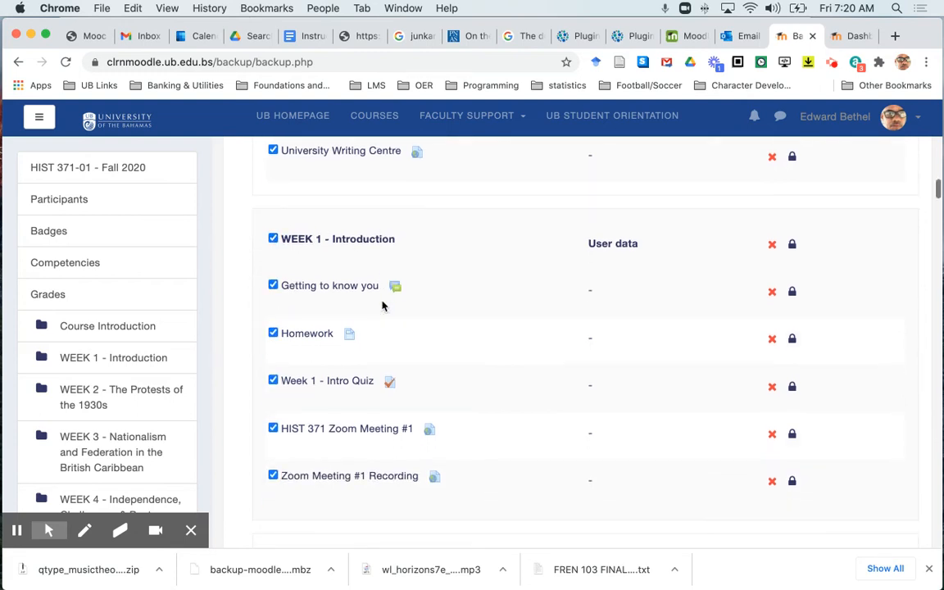
pyautogui.click(273, 239)
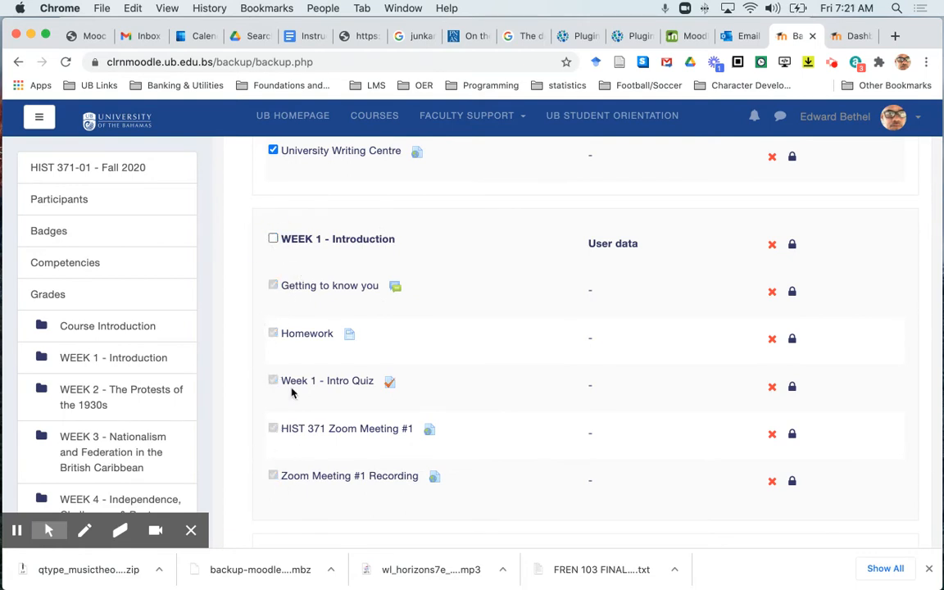
pyautogui.click(273, 239)
# Deselect all course items in the schema settings, and reselect all of them.
pyautogui.scroll(-10, 499, 269)
pyautogui.scroll(2, 499, 270)
pyautogui.scroll(8, 499, 270)
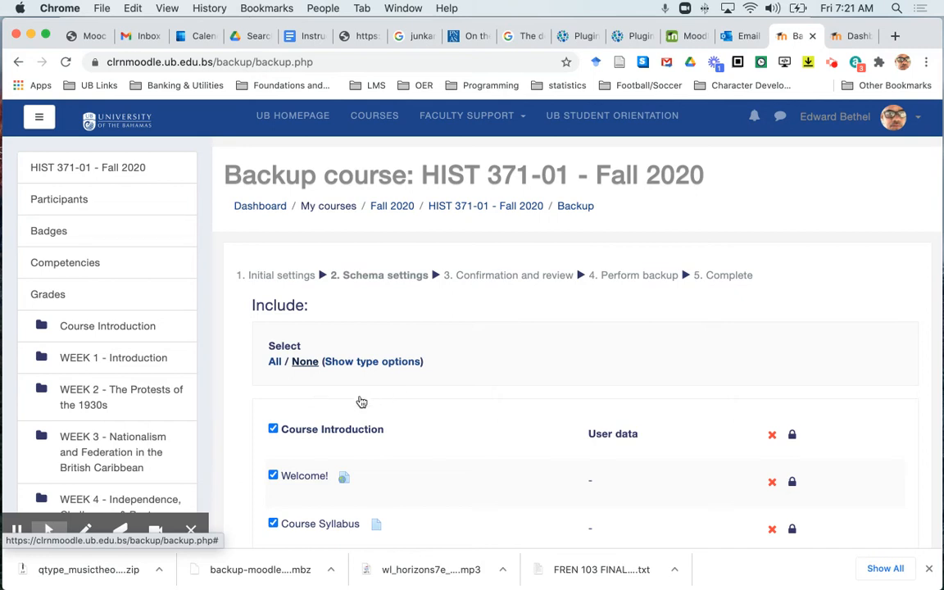
pyautogui.click(305, 361)
pyautogui.scroll(-2, 311, 385)
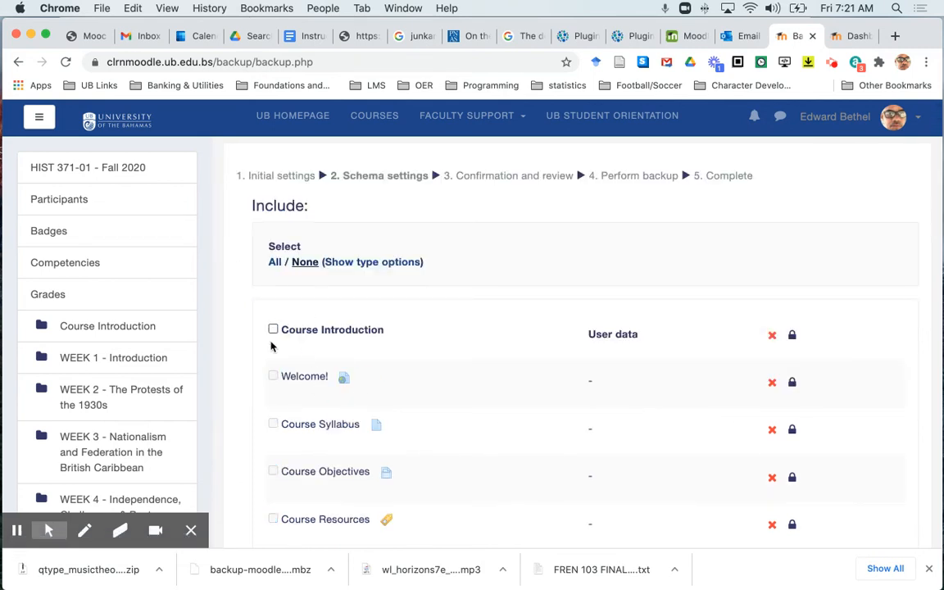
pyautogui.click(276, 262)
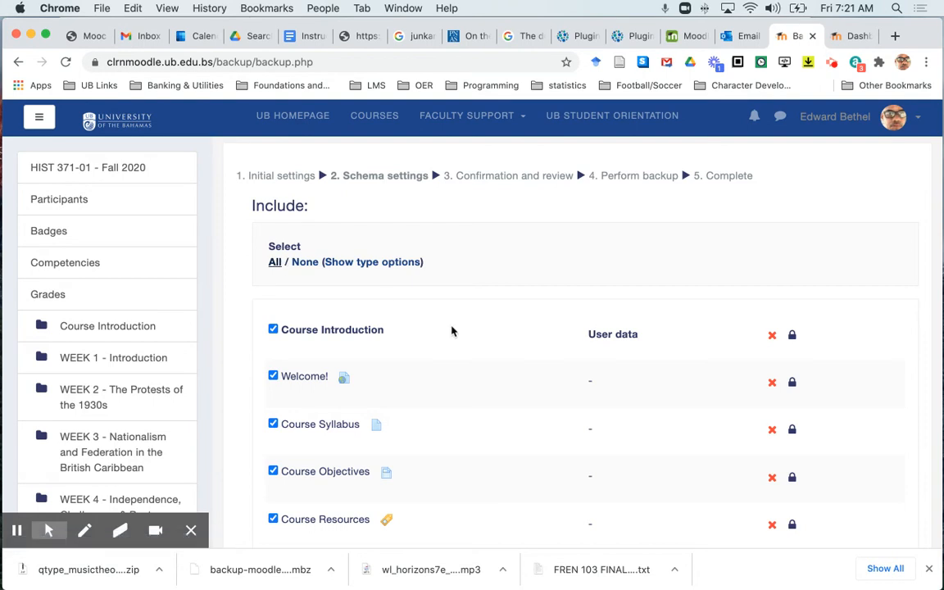
# Keep every section and activity through Final Review and Course Evaluation included, and proceed to the backup's confirmation and review.
pyautogui.scroll(-15, 543, 391)
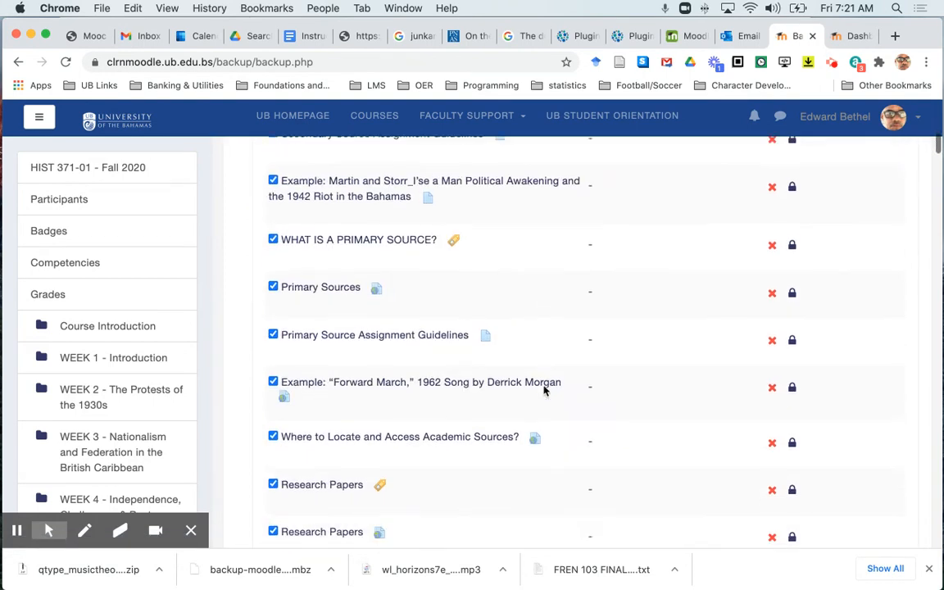
pyautogui.scroll(-20, 544, 391)
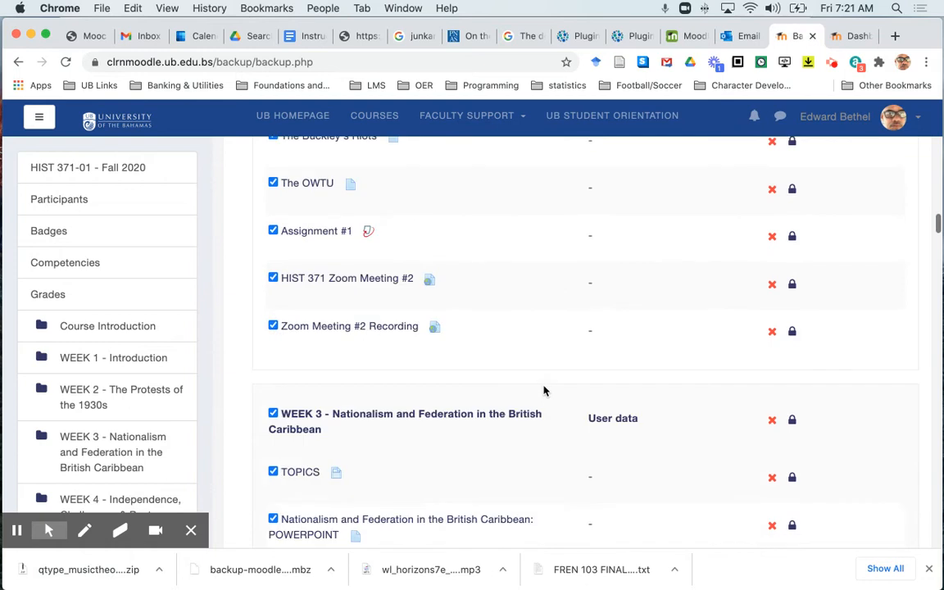
pyautogui.scroll(-20, 544, 391)
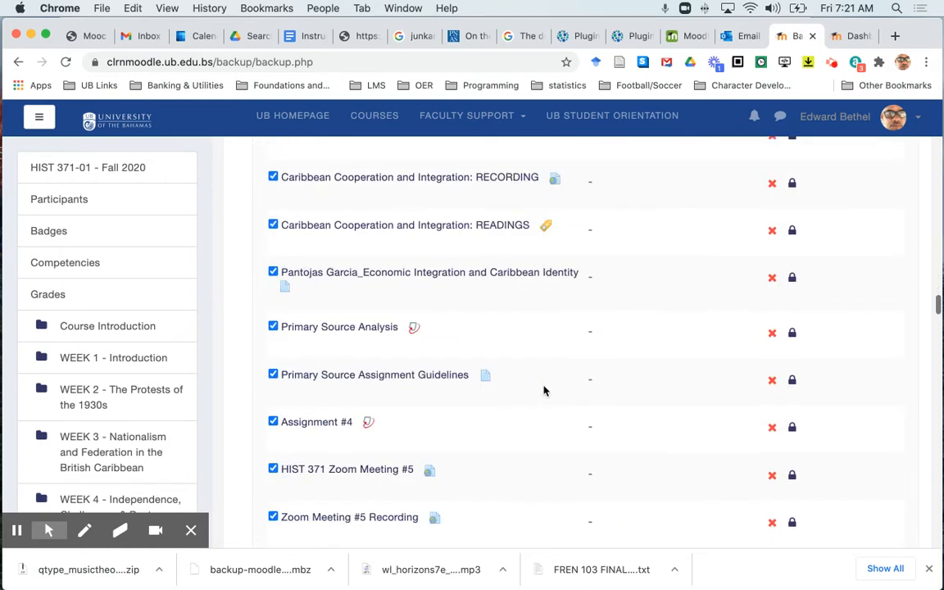
pyautogui.scroll(-20, 543, 391)
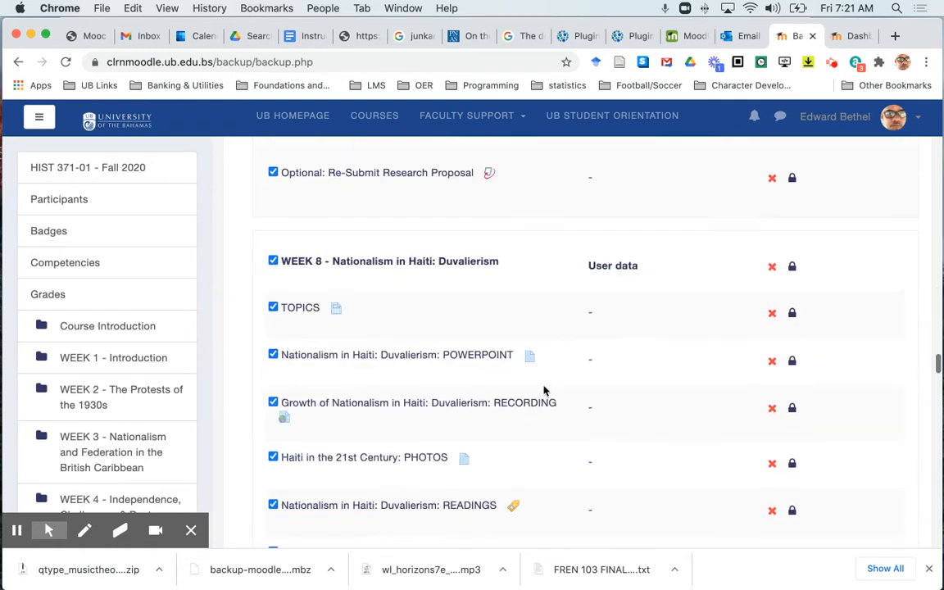
pyautogui.scroll(-20, 543, 391)
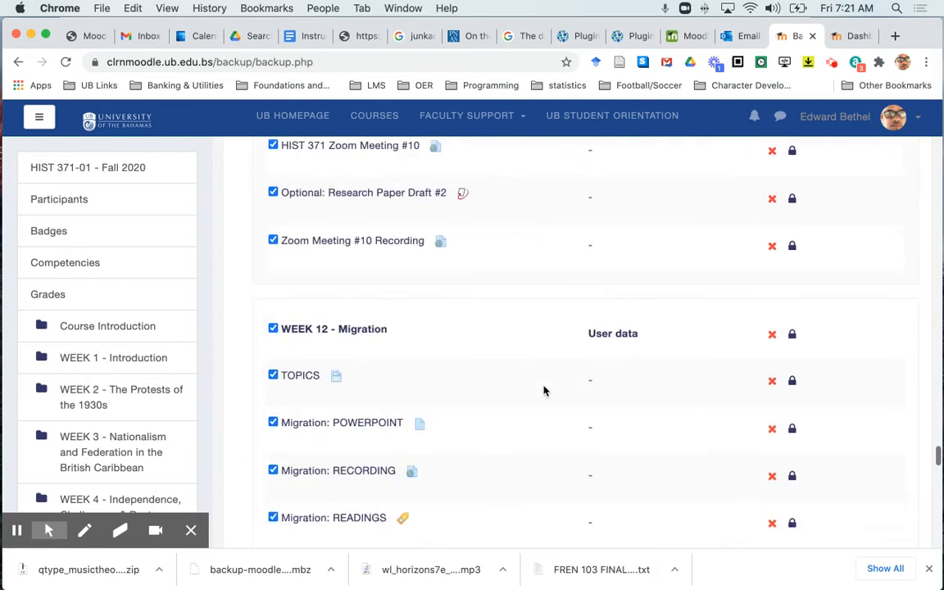
pyautogui.scroll(-15, 543, 391)
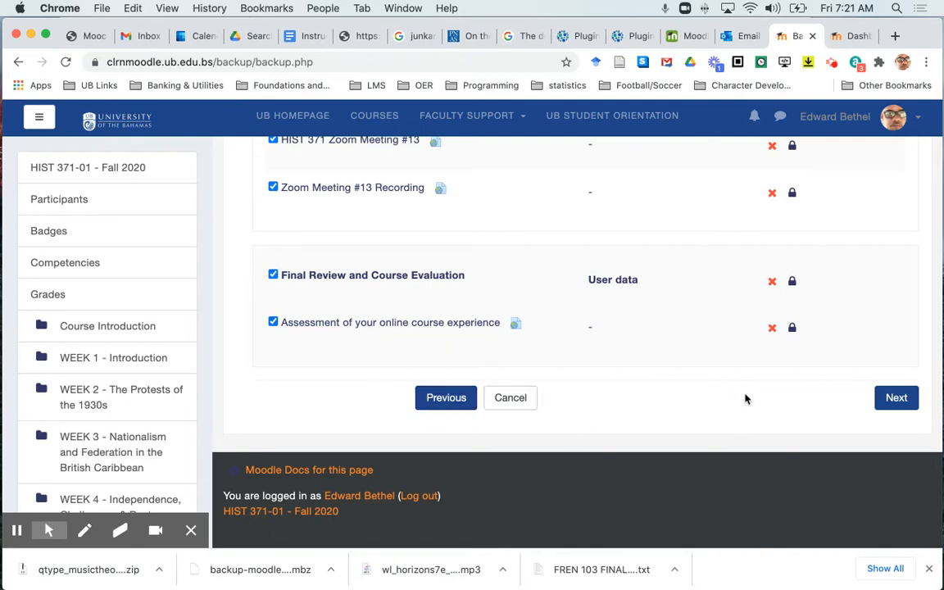
pyautogui.click(898, 399)
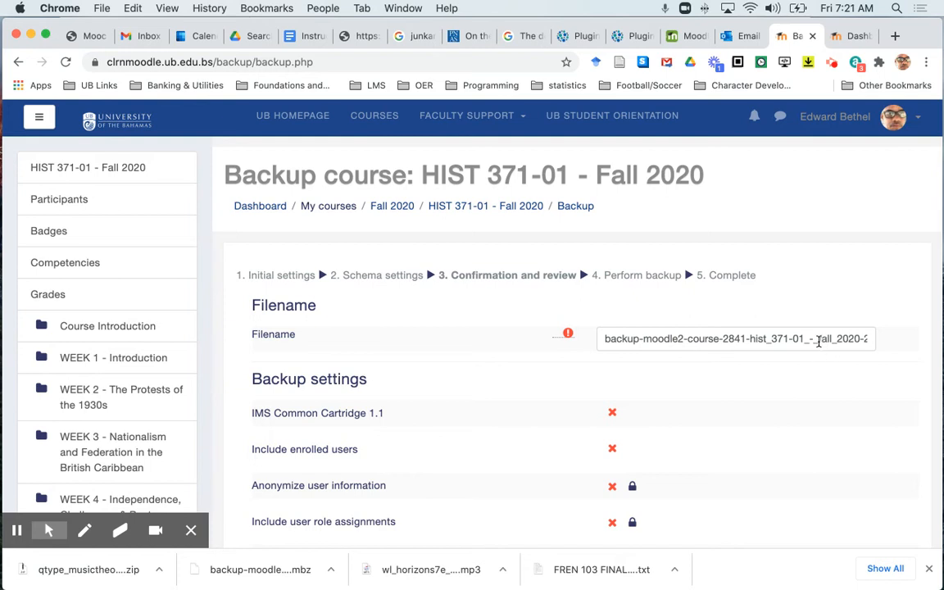
# Examine the backup filename through to its date, time and file extension.
pyautogui.click(818, 342)
pyautogui.press('Right')
pyautogui.press('Right')
pyautogui.press('Right')
pyautogui.press('Right')
pyautogui.press('Right')
pyautogui.press('Right')
pyautogui.press('Right')
pyautogui.press('Right')
pyautogui.press('Right')
pyautogui.press('Right')
pyautogui.press('Right')
pyautogui.press('Right')
pyautogui.press('Right')
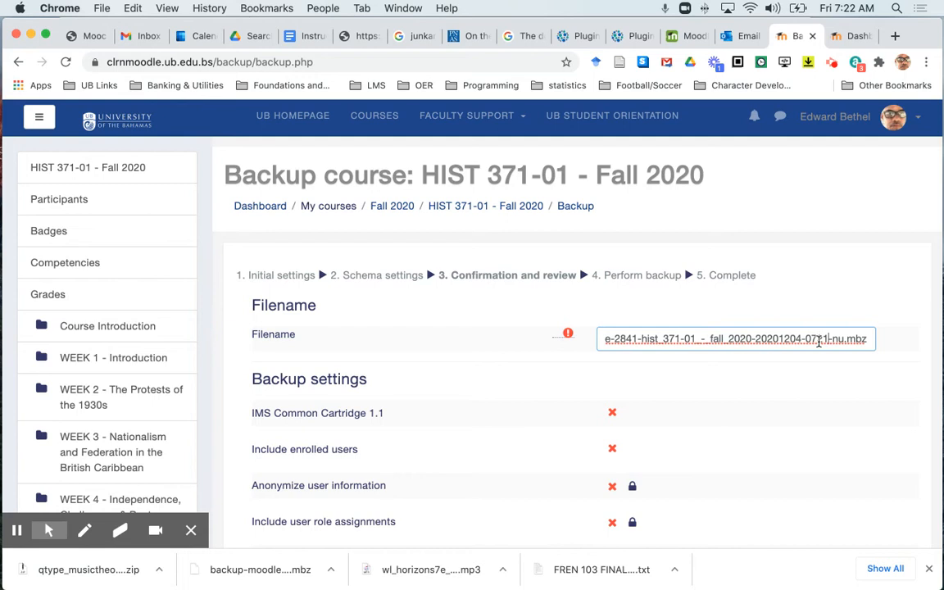
# Check the end of the backup filename, from the time stamp through the no-users suffix to the .mbz extension.
pyautogui.press('Right')
pyautogui.press('Right')
pyautogui.press('Right')
pyautogui.press('Right')
pyautogui.press('Right')
pyautogui.press('Right')
pyautogui.press('Right')
pyautogui.press('Right')
pyautogui.press('Right')
pyautogui.press('Right')
# Review the backup settings and included items through Final Review and Course Evaluation, and perform the course backup.
pyautogui.scroll(-1, 852, 431)
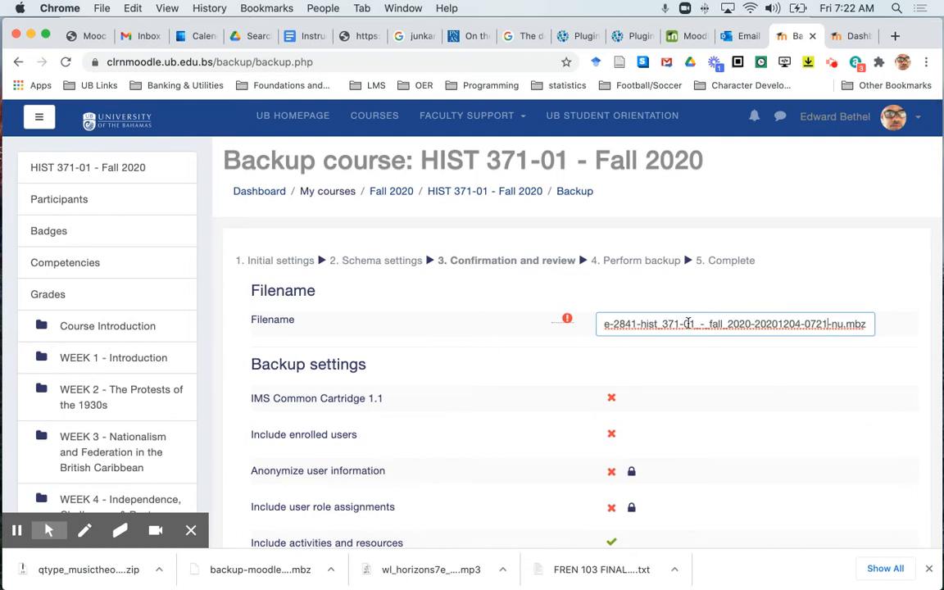
pyautogui.scroll(-15, 699, 458)
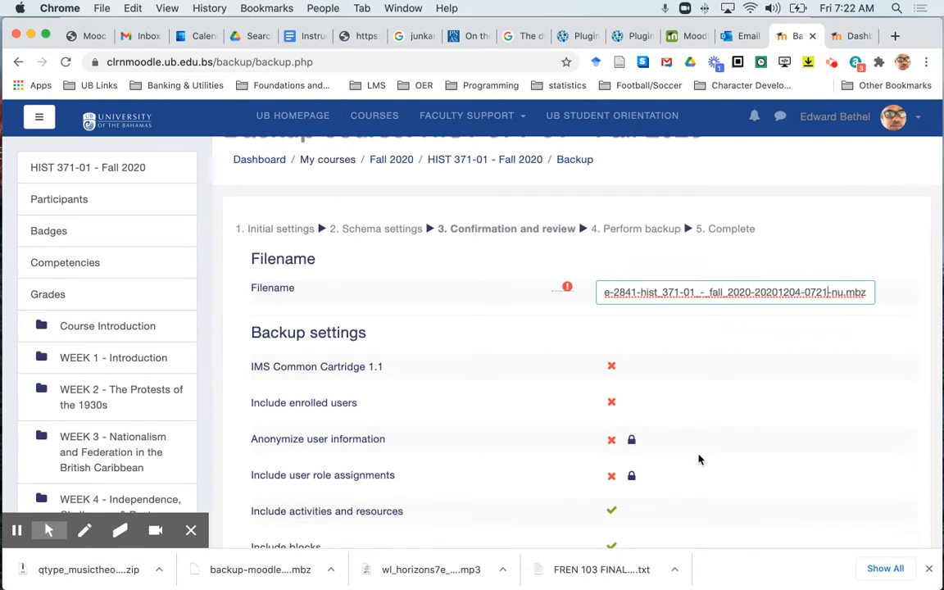
pyautogui.scroll(-10, 699, 459)
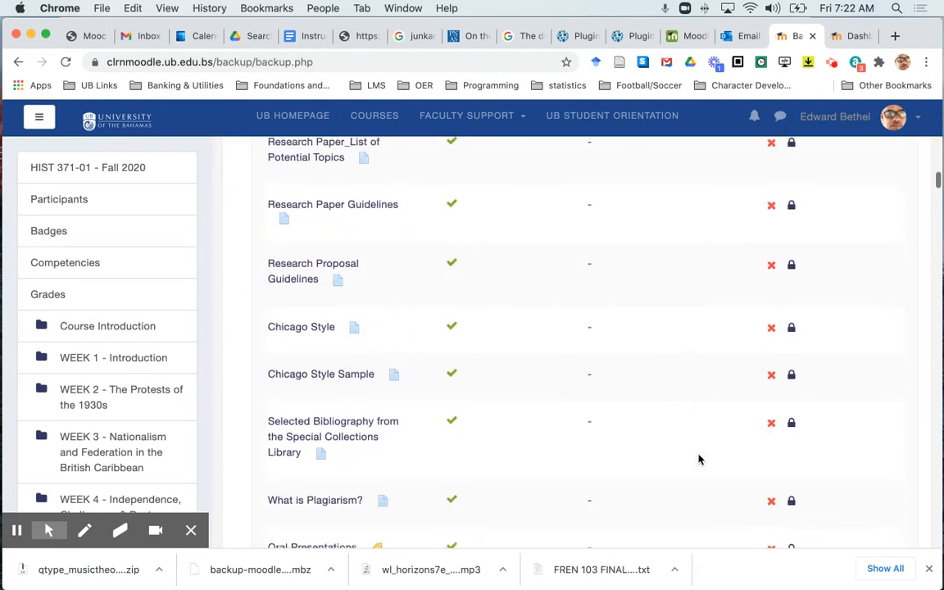
pyautogui.scroll(-15, 699, 459)
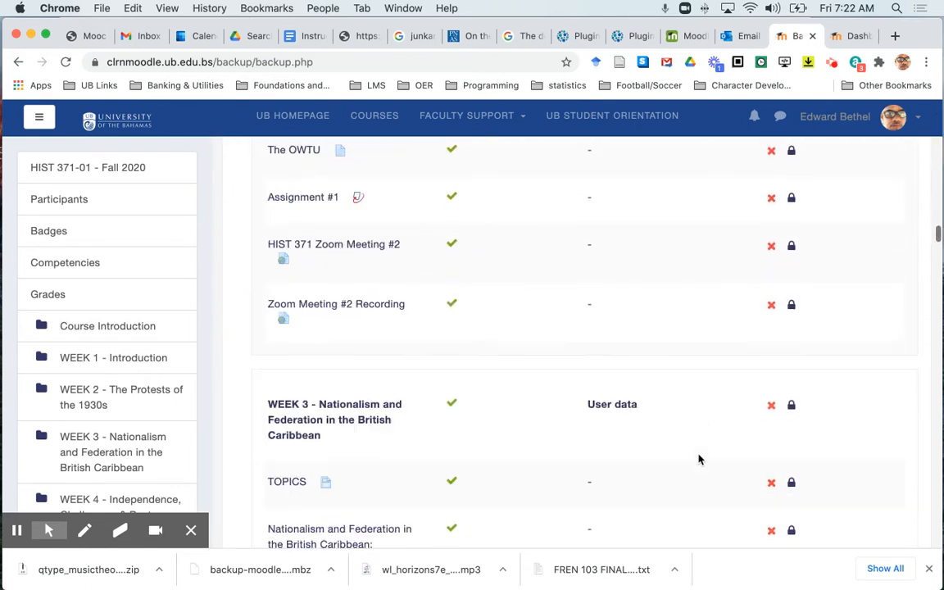
pyautogui.scroll(-15, 700, 459)
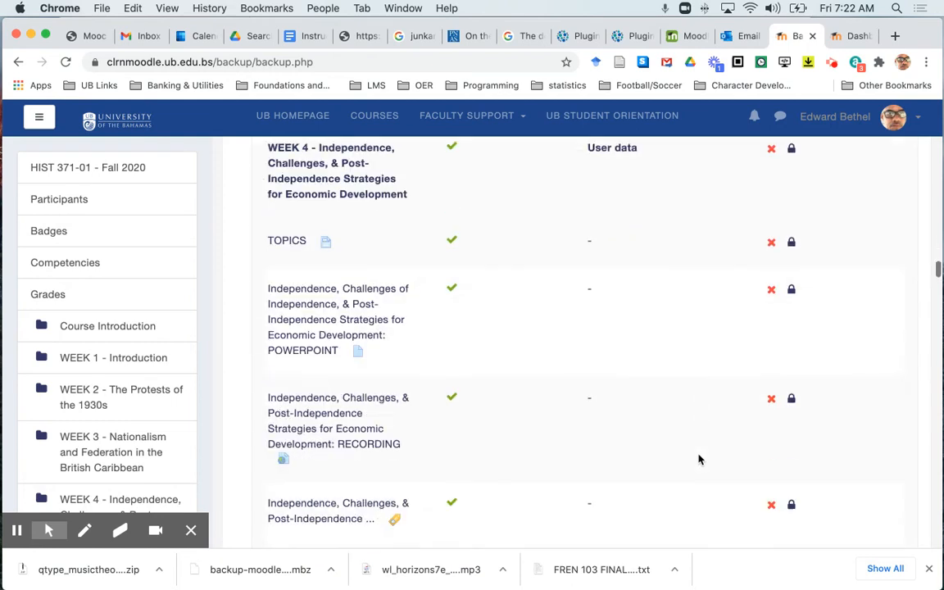
pyautogui.scroll(-20, 700, 459)
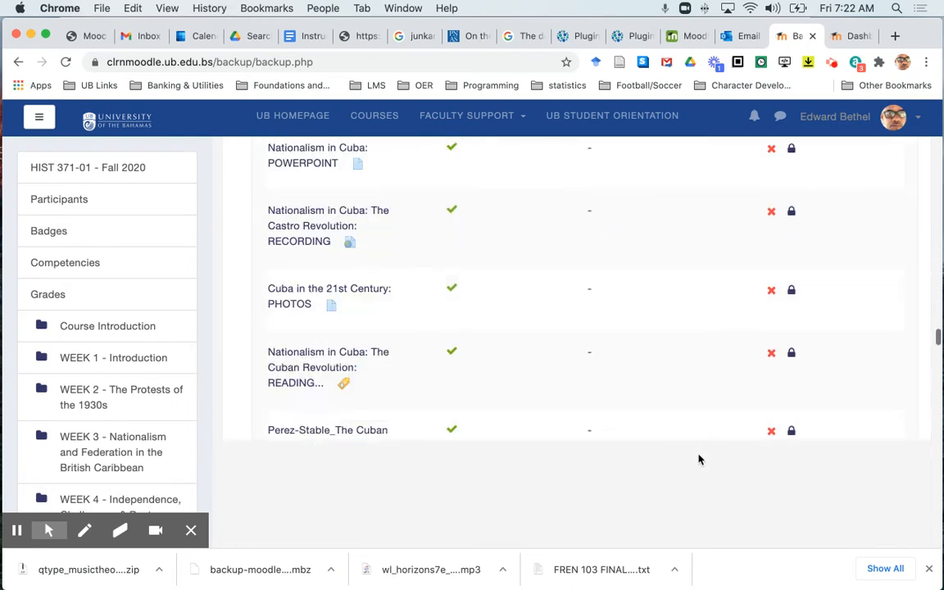
pyautogui.scroll(-20, 699, 459)
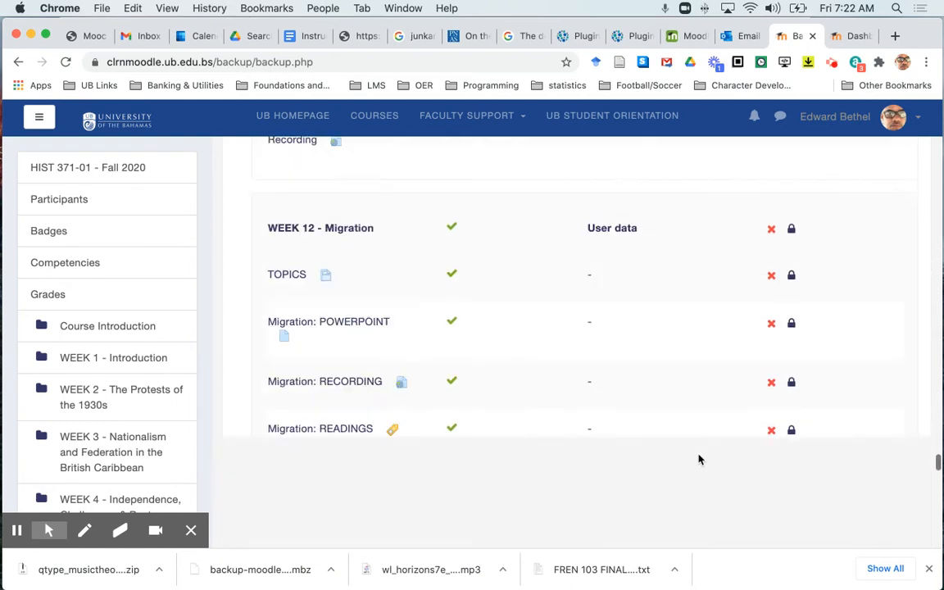
pyautogui.scroll(-8, 699, 459)
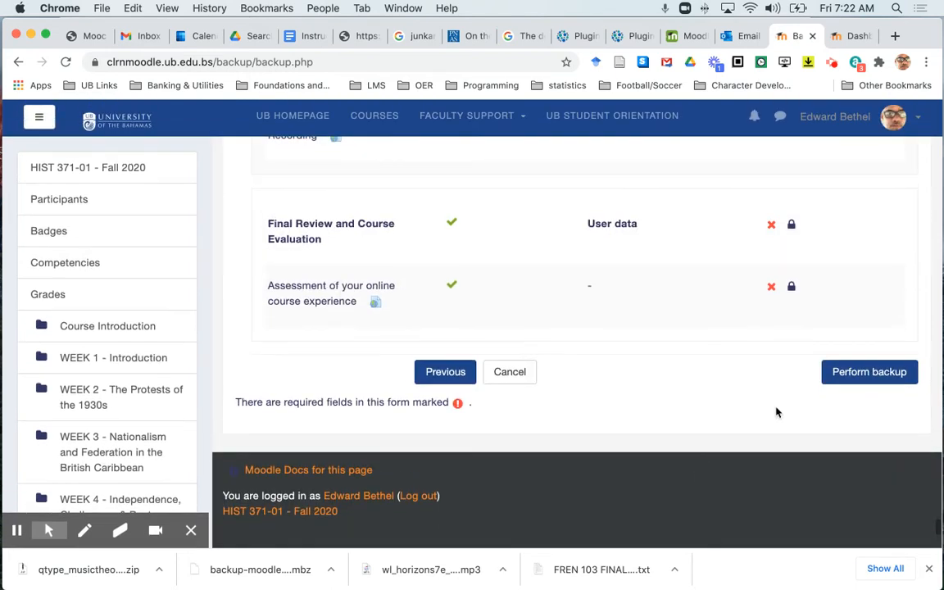
pyautogui.click(850, 373)
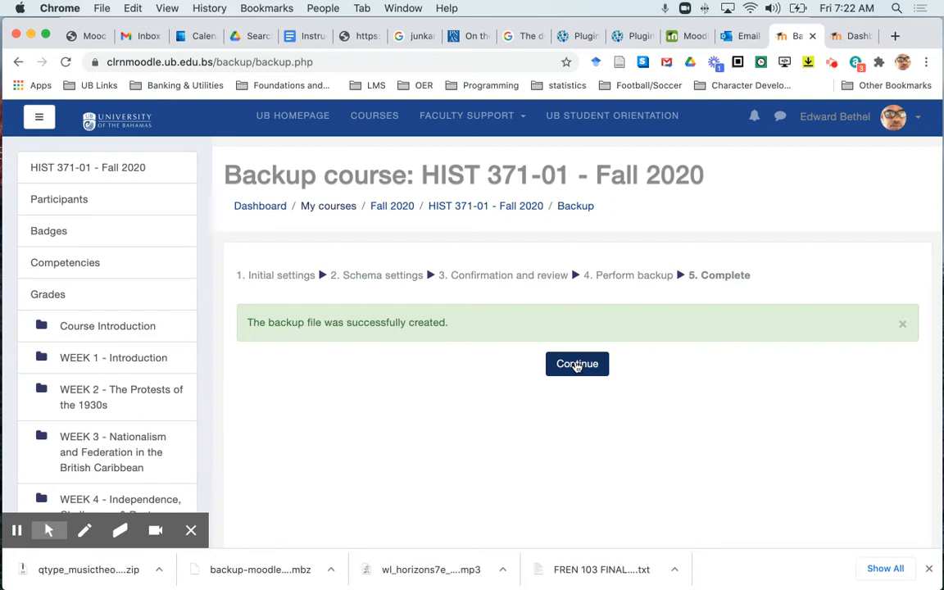
pyautogui.click(577, 365)
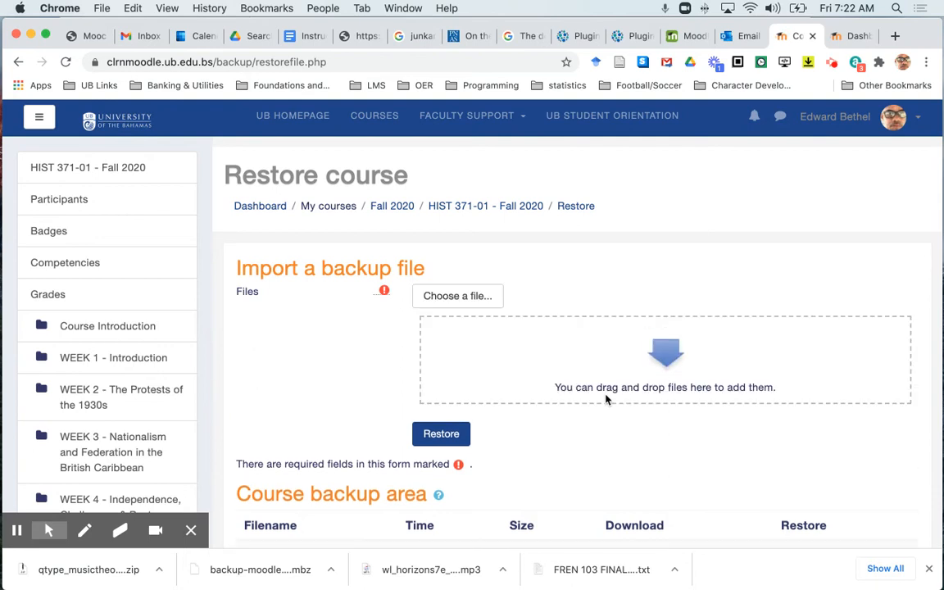
pyautogui.scroll(-3, 606, 400)
pyautogui.scroll(-6, 606, 401)
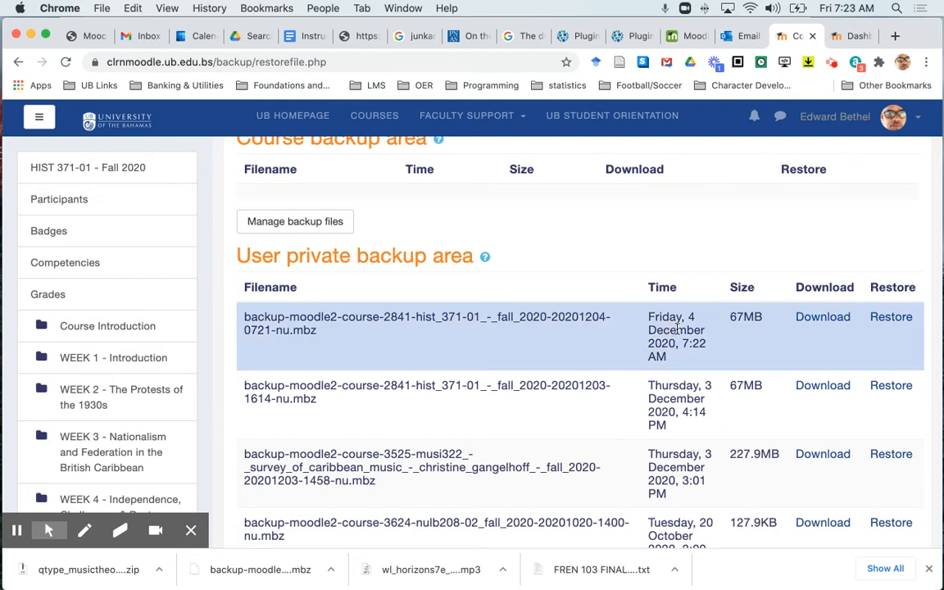
pyautogui.click(820, 322)
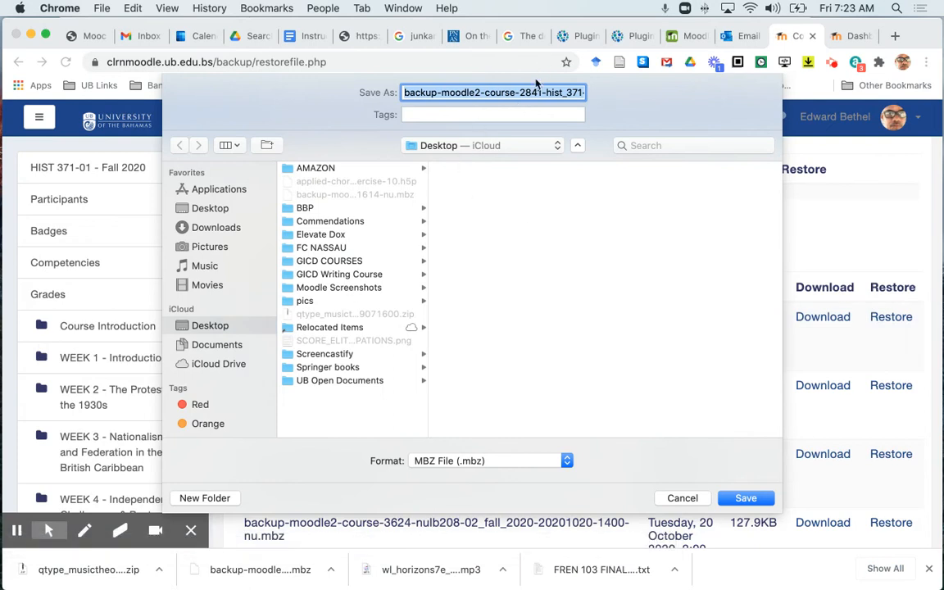
pyautogui.click(735, 500)
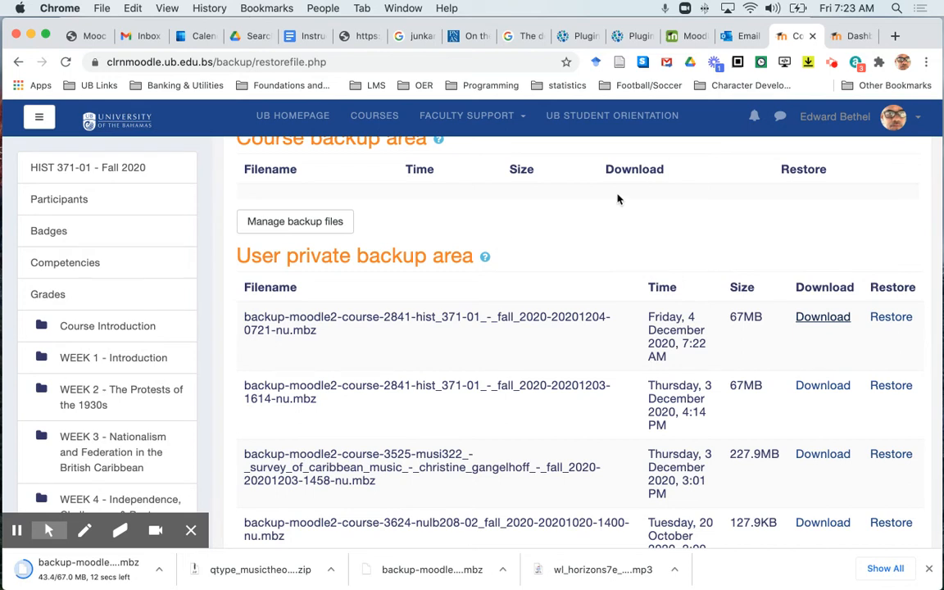
# Open the Moodle site ubmoodle.ub.edu.bs in a new browser tab.
pyautogui.click(896, 37)
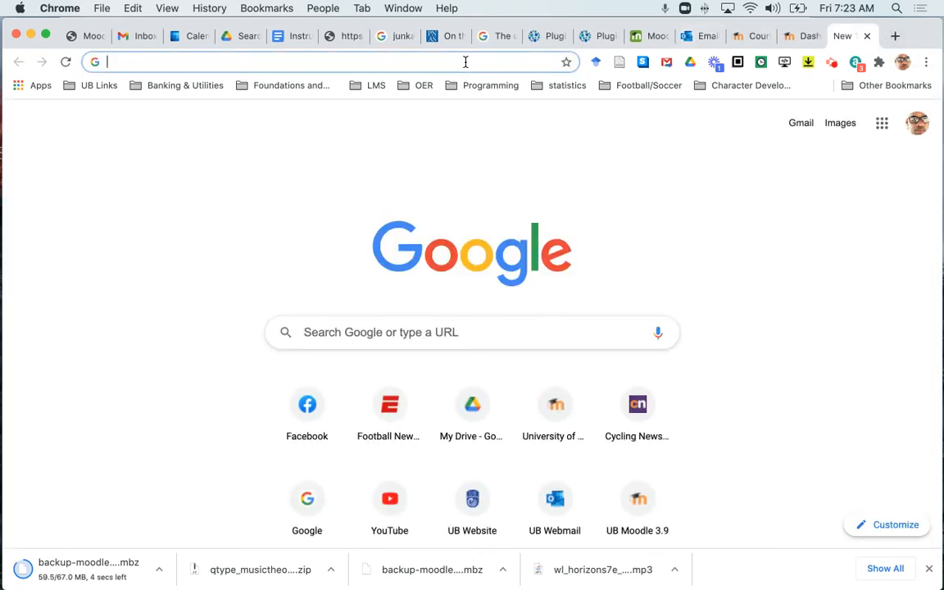
pyautogui.write('ubmo')
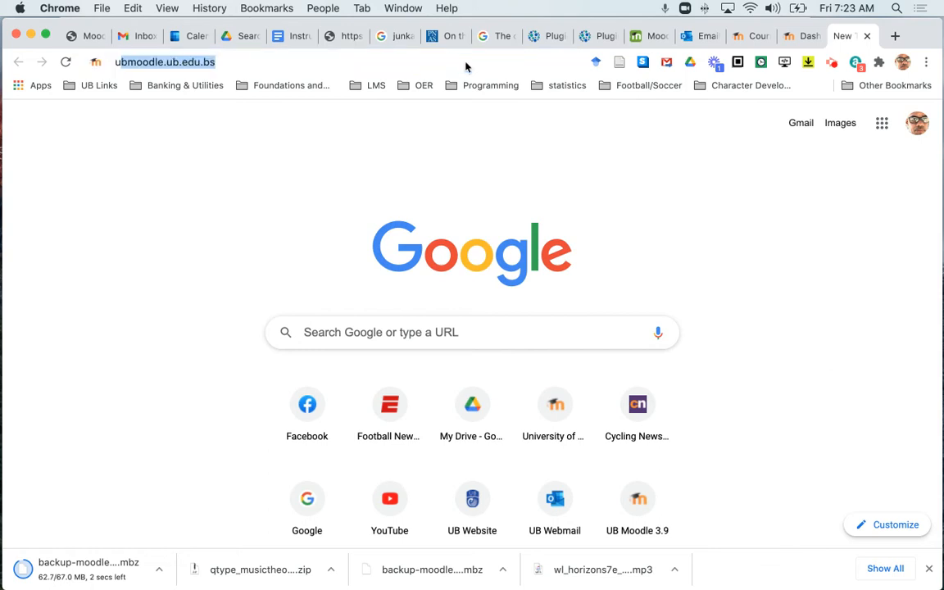
pyautogui.write('odle.')
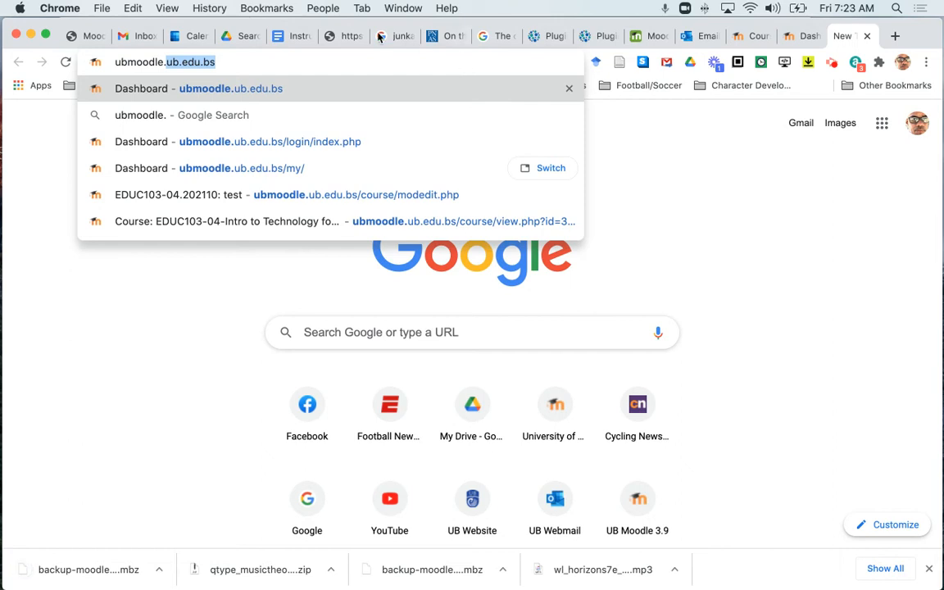
pyautogui.click(322, 59)
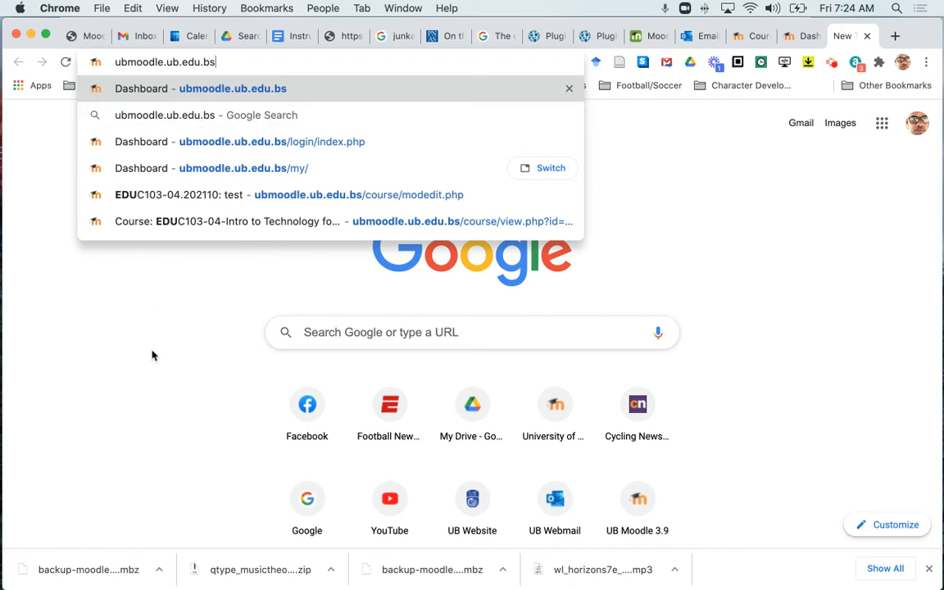
pyautogui.press('Return')
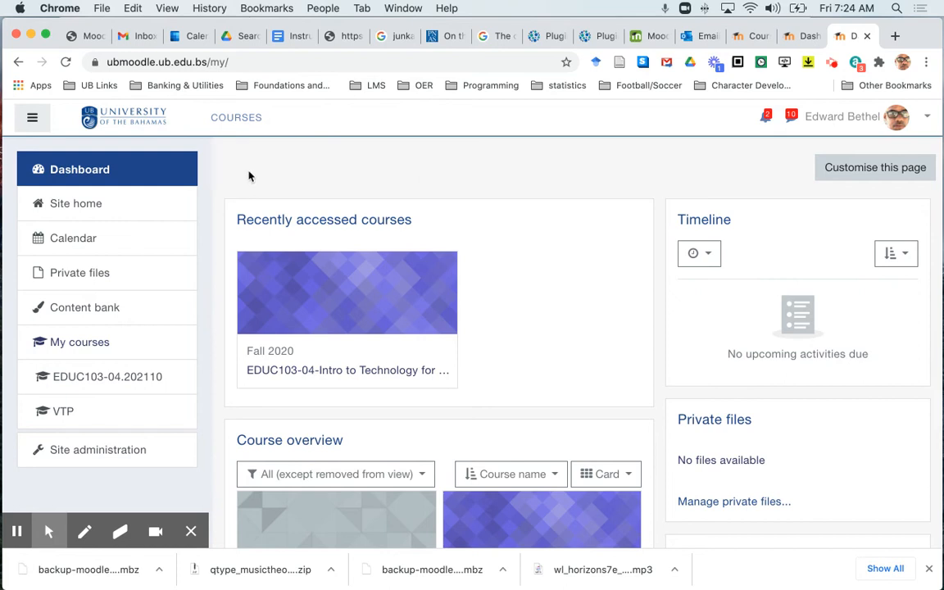
# Search the site's courses for "hist 371" and open HIST371-01-20th Century Caribbe, Spring 2021.
pyautogui.click(237, 121)
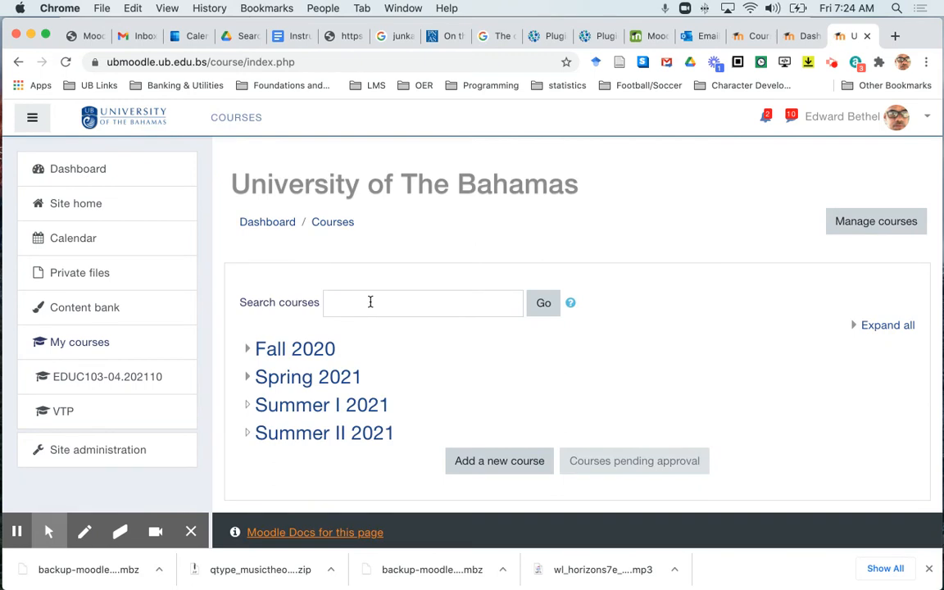
pyautogui.click(370, 302)
pyautogui.click(360, 337)
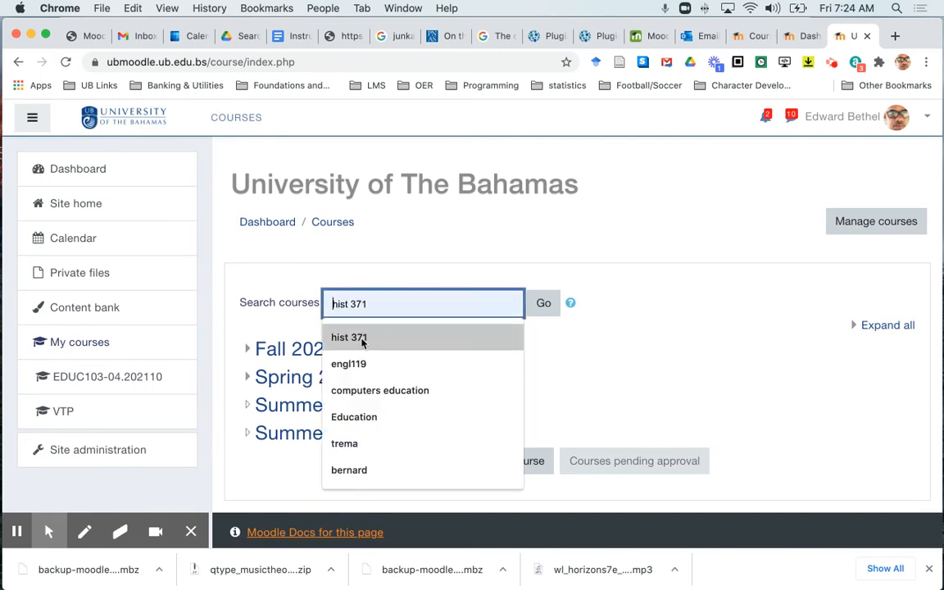
pyautogui.click(543, 305)
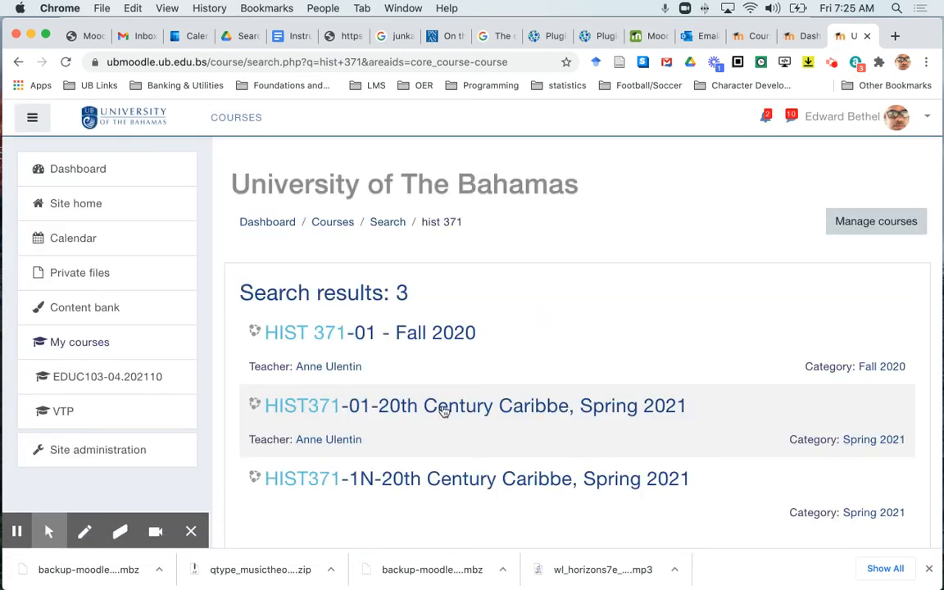
pyautogui.click(572, 415)
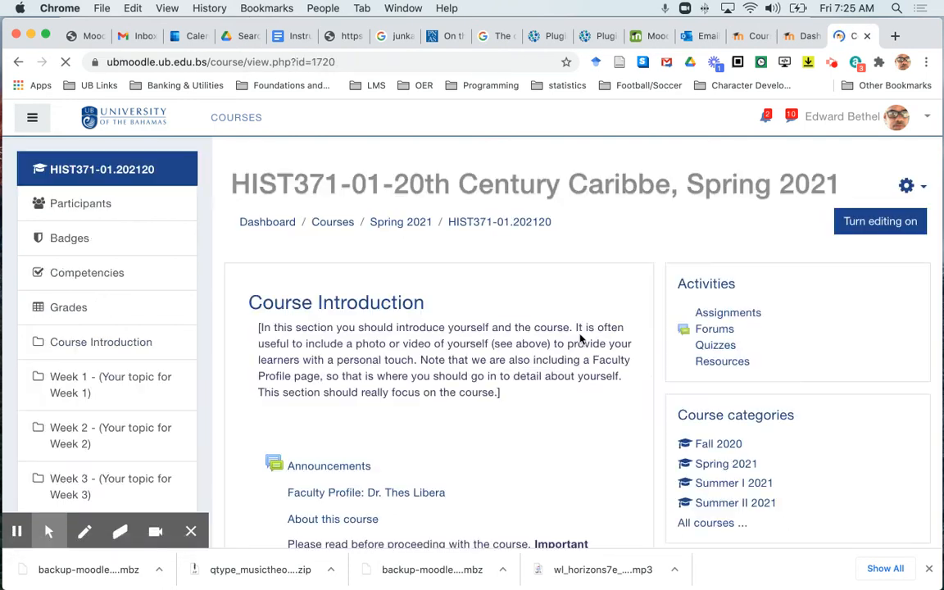
# Look over the Spring 2021 course's existing content and open its Restore course page.
pyautogui.scroll(-10, 580, 338)
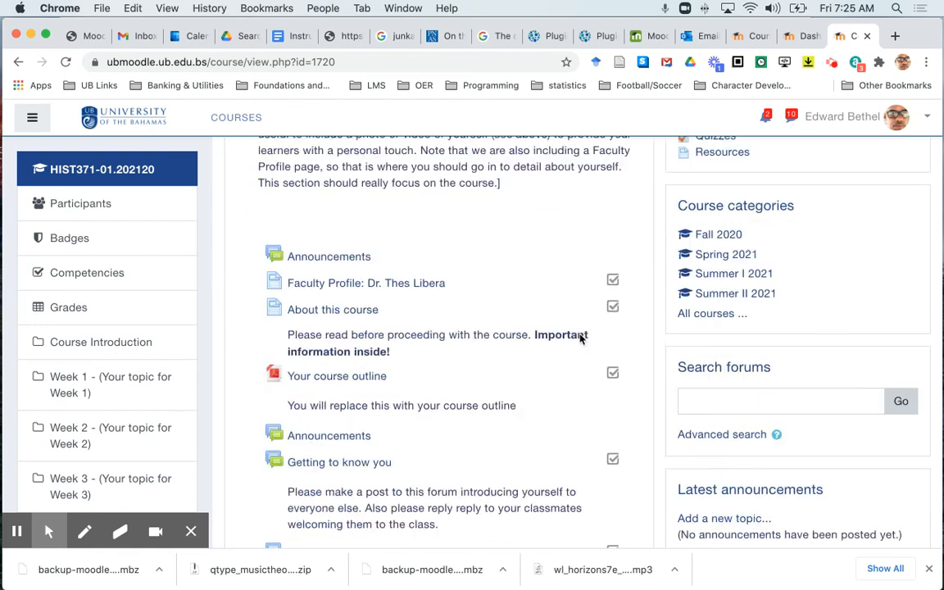
pyautogui.scroll(-3, 580, 338)
pyautogui.scroll(2, 580, 338)
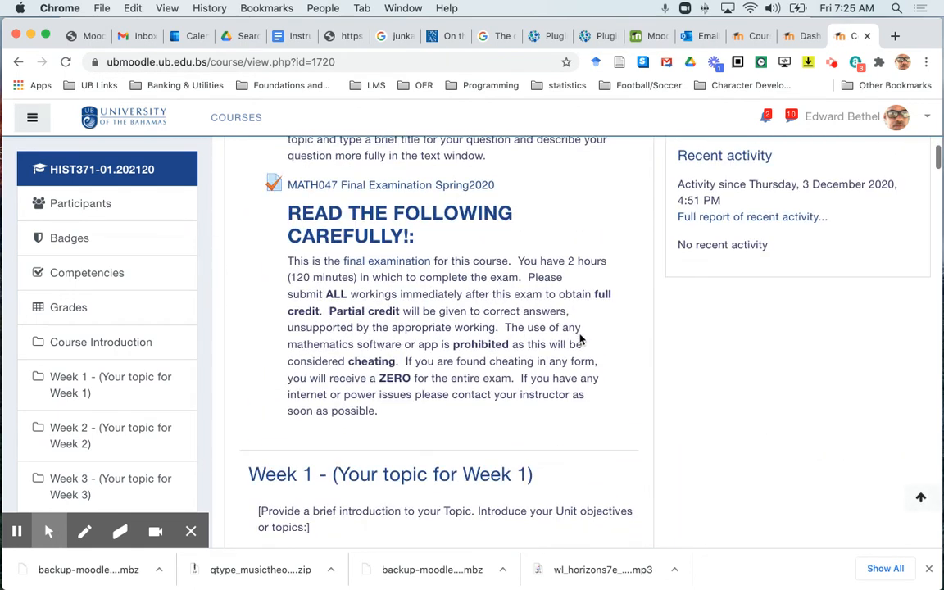
pyautogui.scroll(-10, 580, 339)
pyautogui.scroll(10, 580, 338)
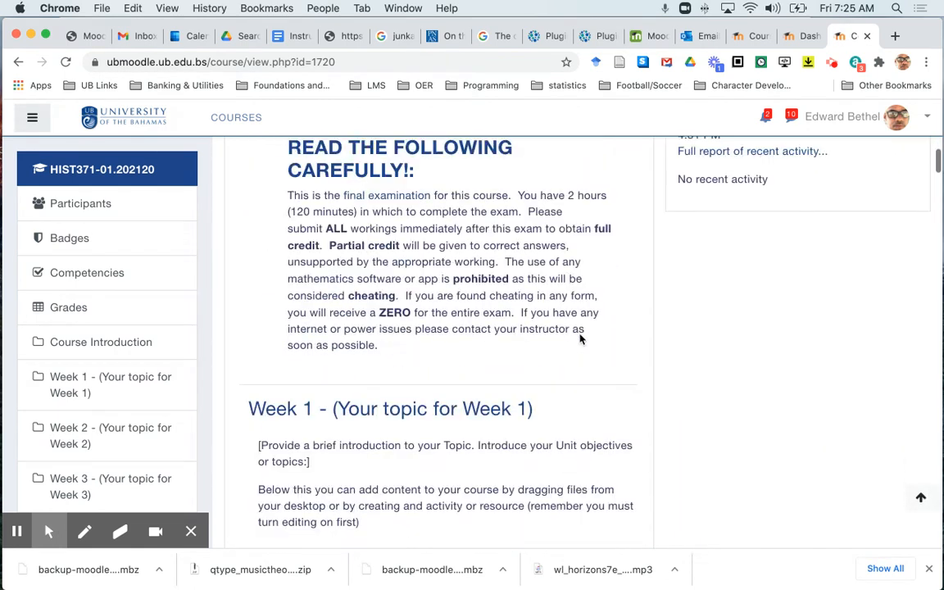
pyautogui.scroll(3, 580, 338)
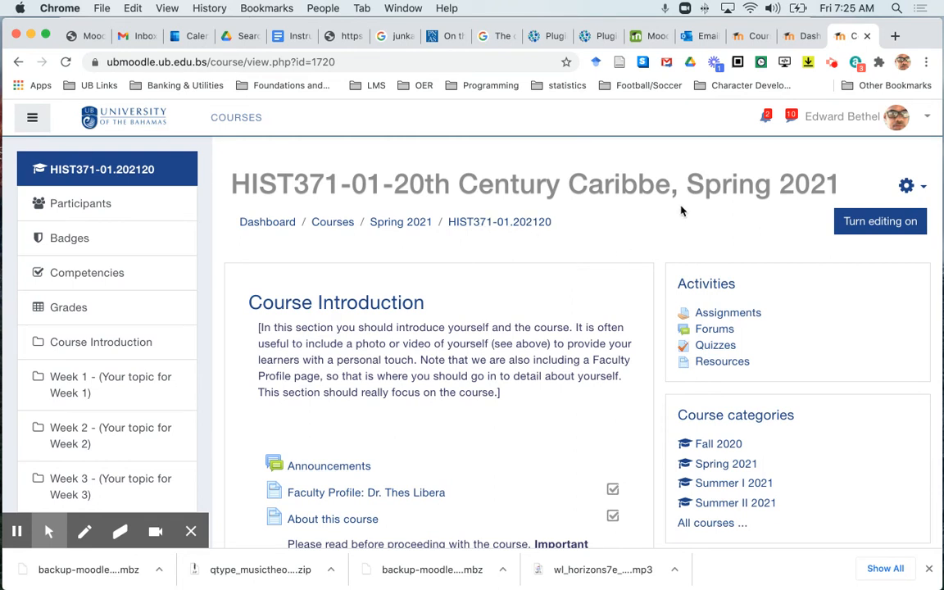
pyautogui.click(906, 188)
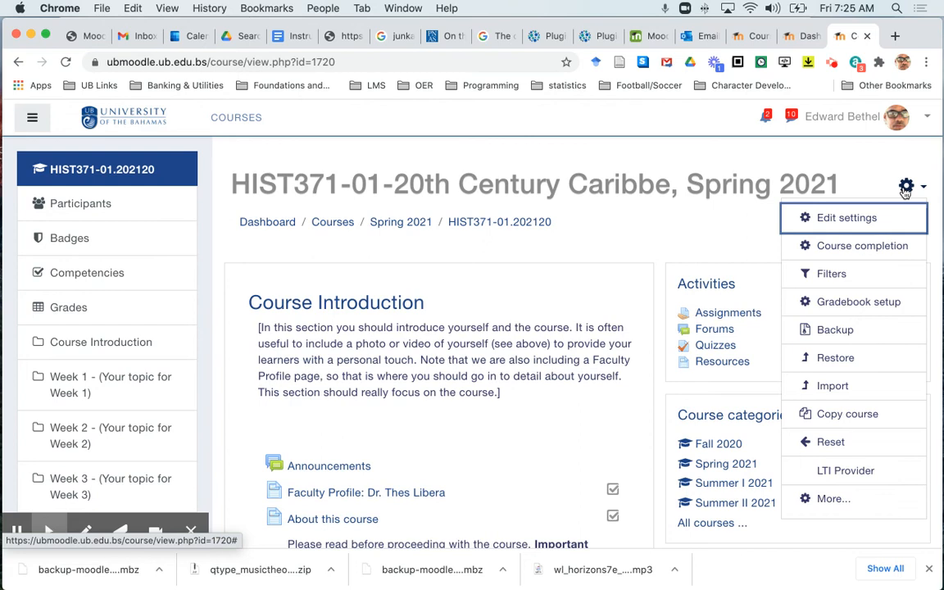
pyautogui.click(837, 359)
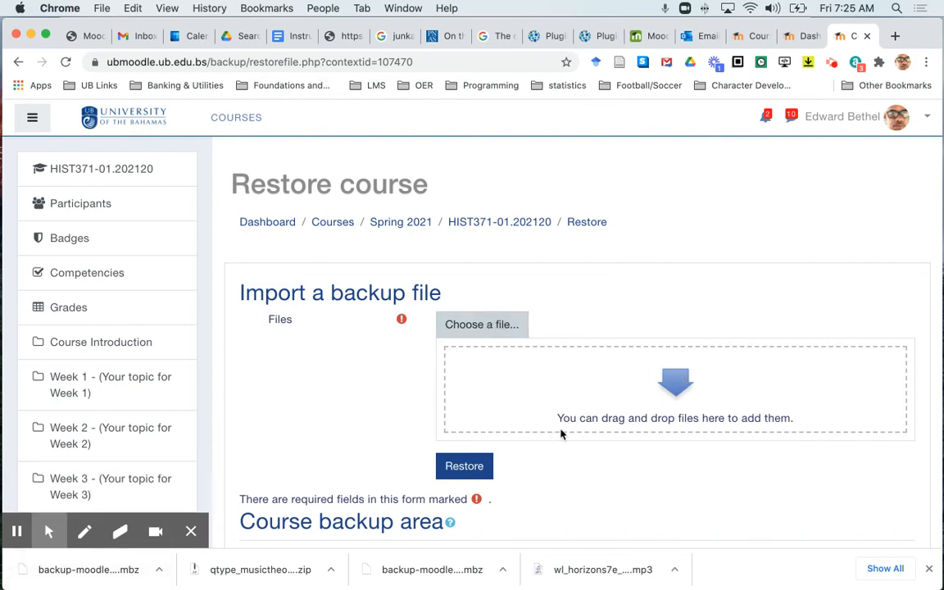
pyautogui.click(481, 325)
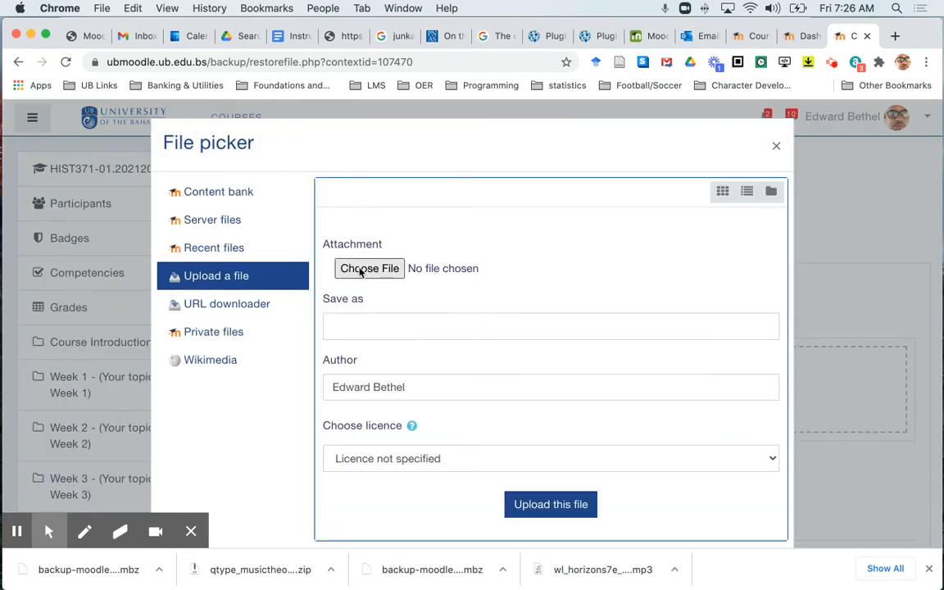
pyautogui.click(361, 272)
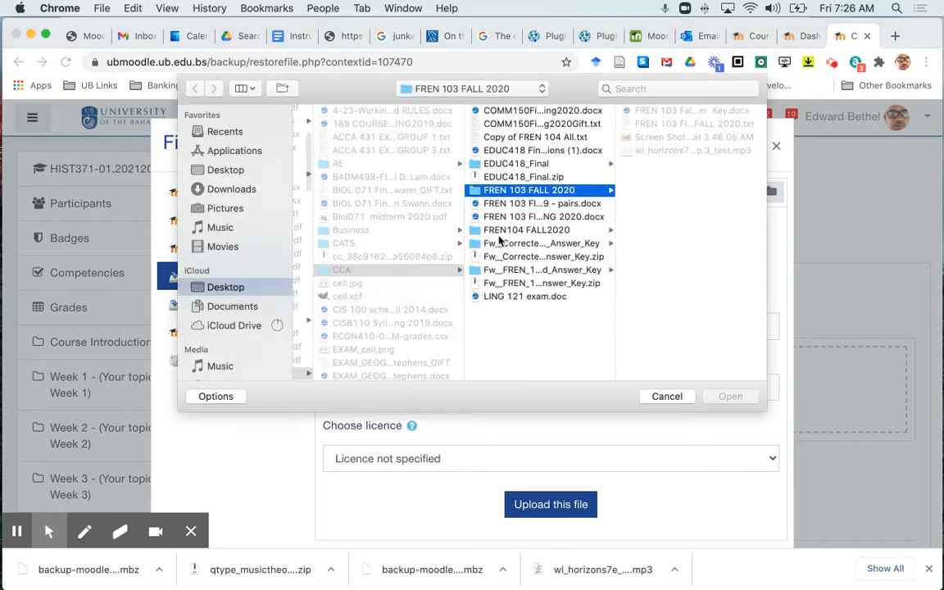
pyautogui.click(218, 170)
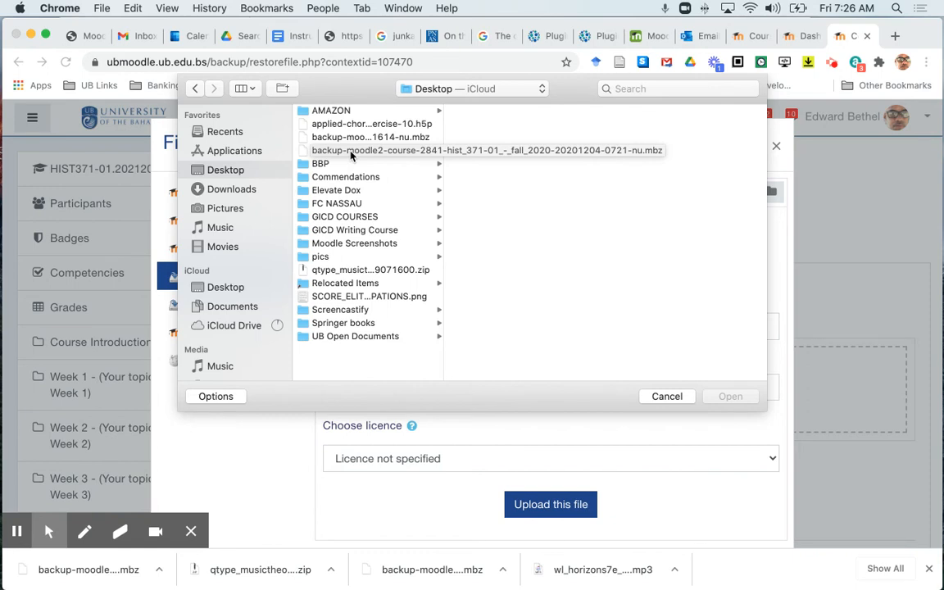
pyautogui.click(351, 152)
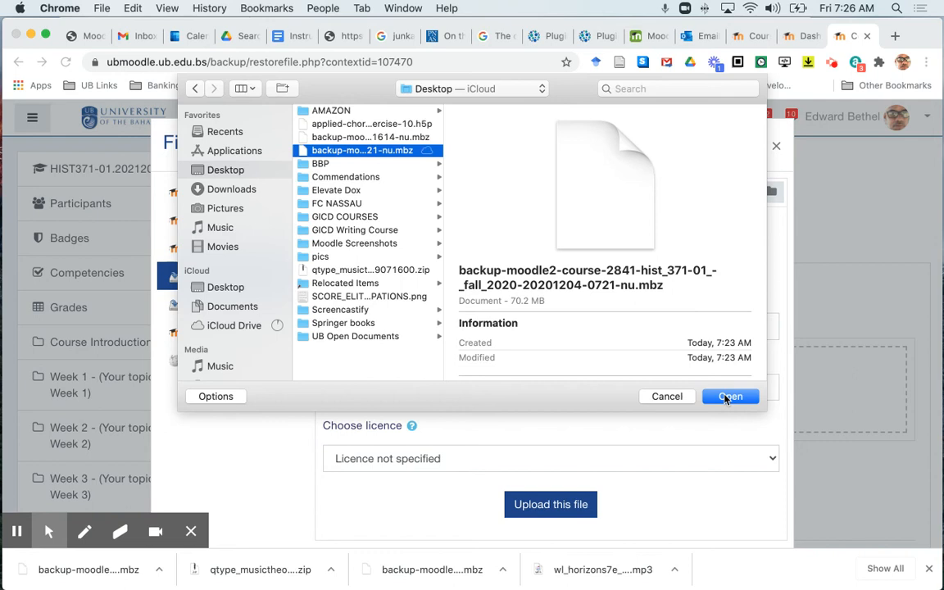
pyautogui.click(729, 396)
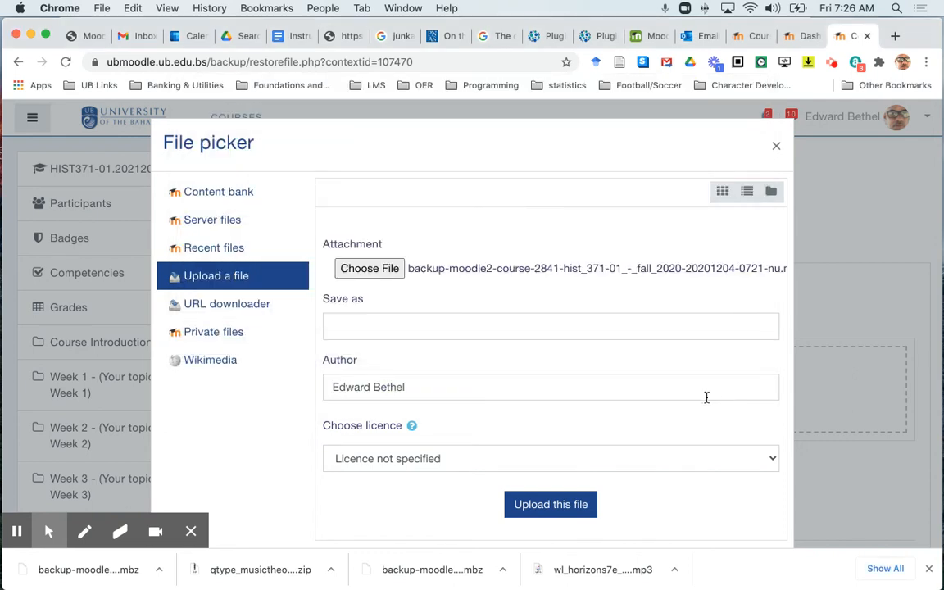
pyautogui.click(553, 505)
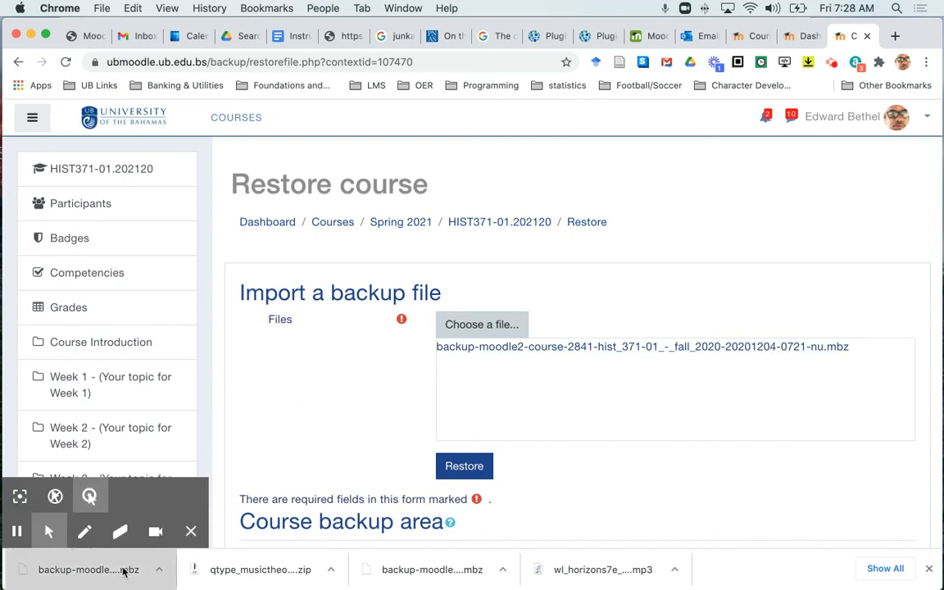
pyautogui.moveTo(141, 563); pyautogui.dragTo(436, 437)
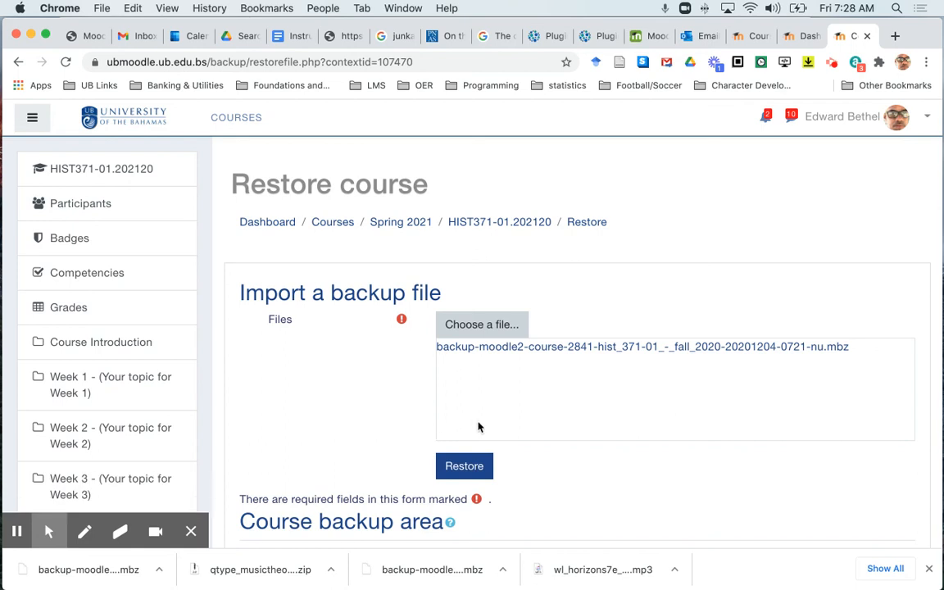
# Start restoring the uploaded backup file, look through its backup details and course sections, and continue to the Destination stage.
pyautogui.click(464, 465)
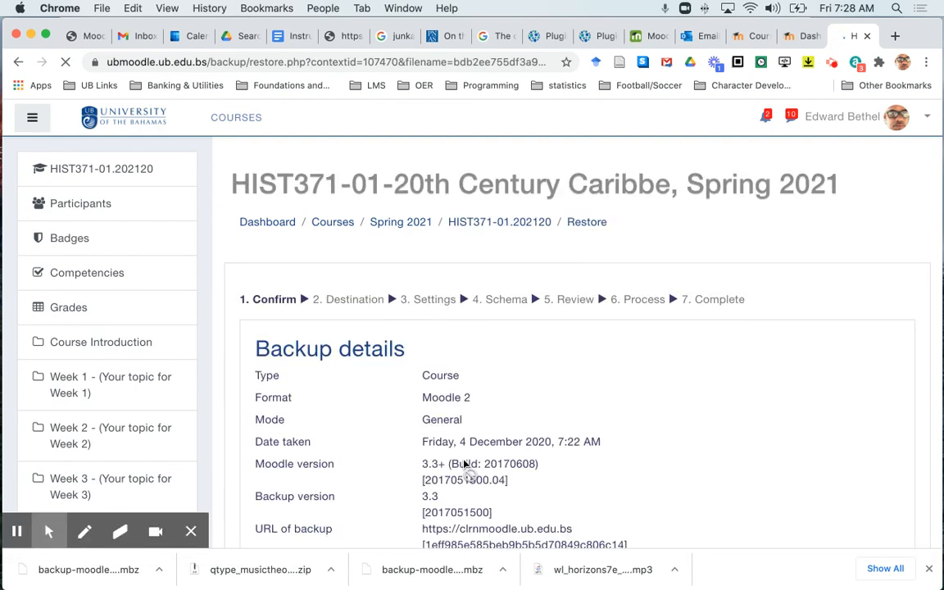
pyautogui.scroll(-10, 464, 465)
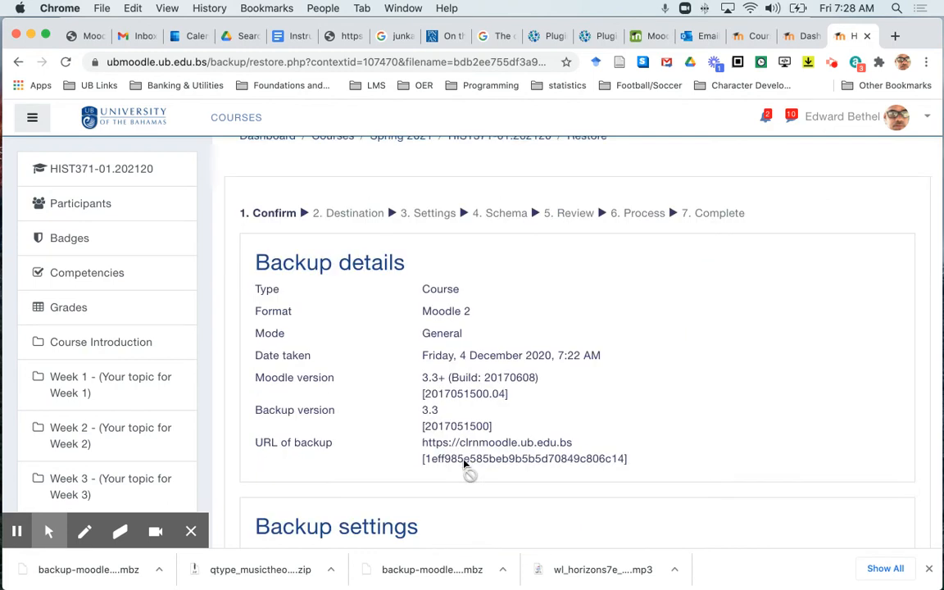
pyautogui.scroll(-10, 464, 465)
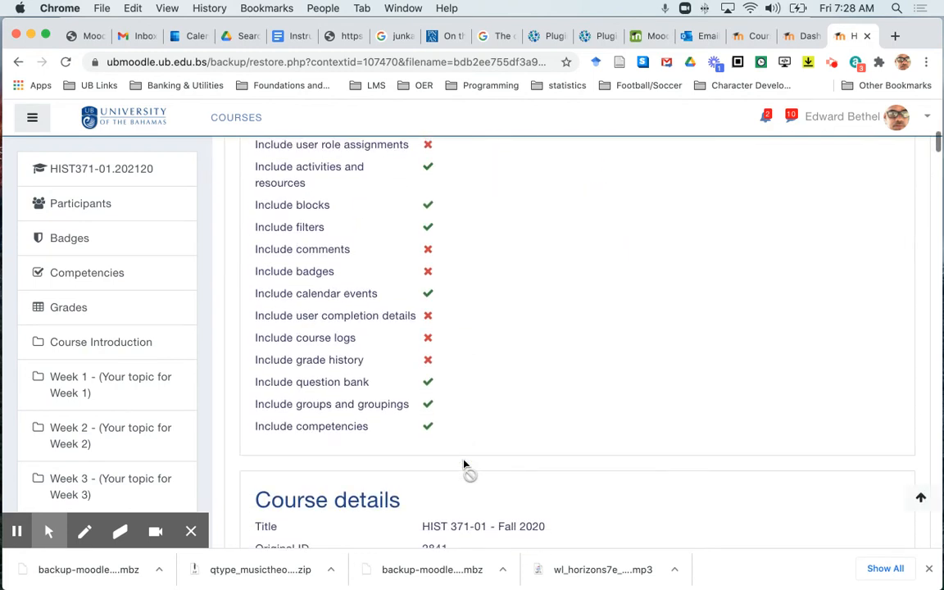
pyautogui.scroll(-10, 464, 466)
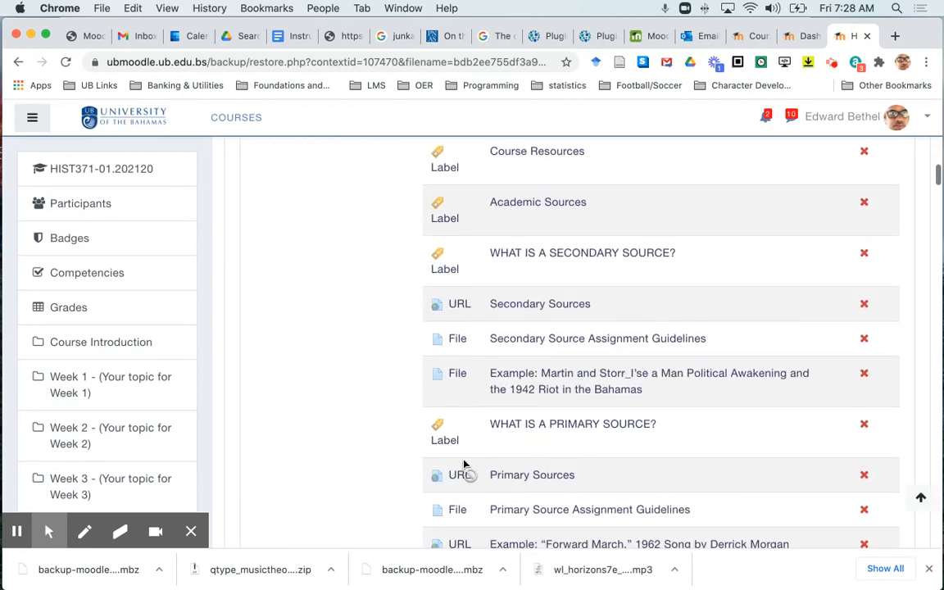
pyautogui.scroll(-10, 464, 466)
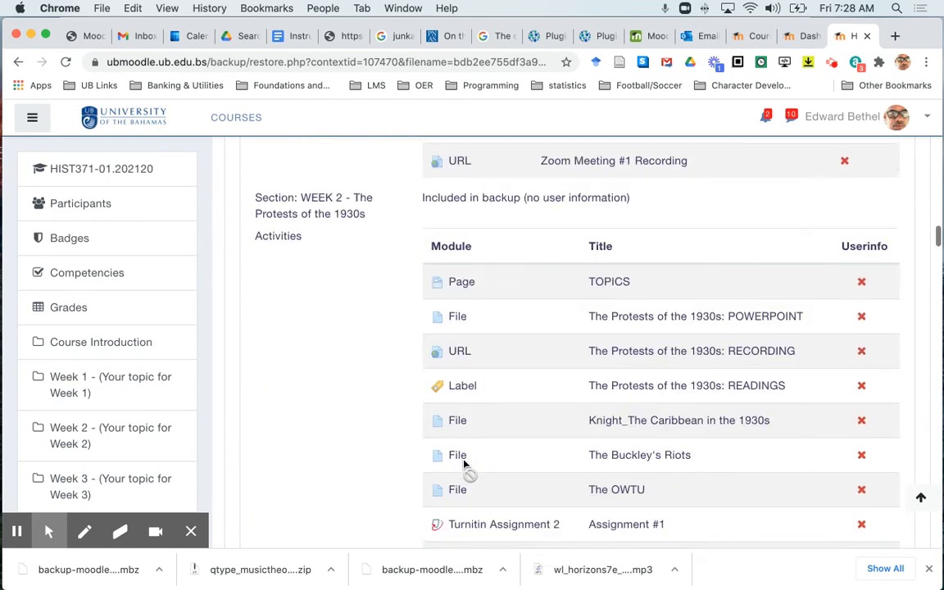
pyautogui.scroll(-10, 464, 466)
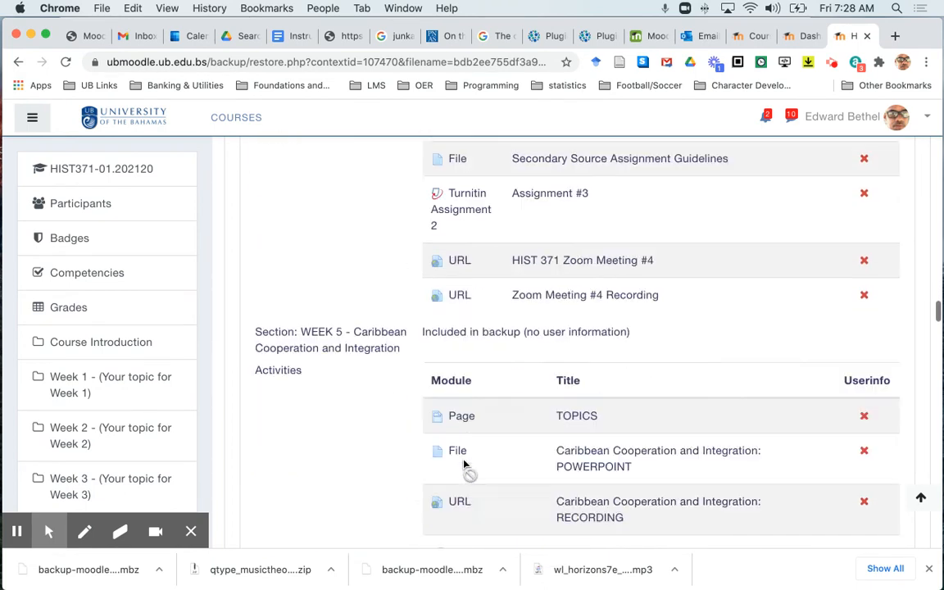
pyautogui.scroll(-10, 464, 466)
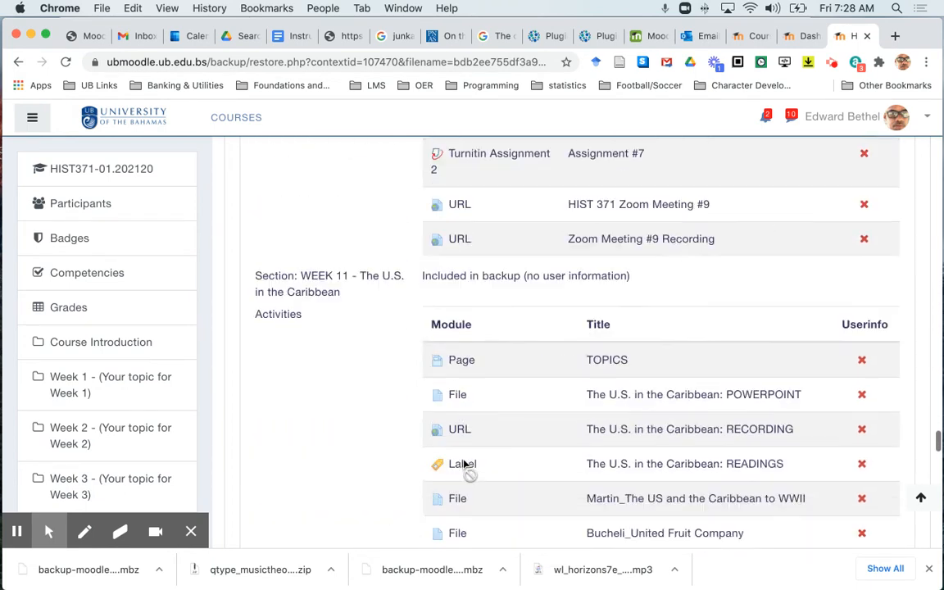
pyautogui.scroll(-5, 464, 466)
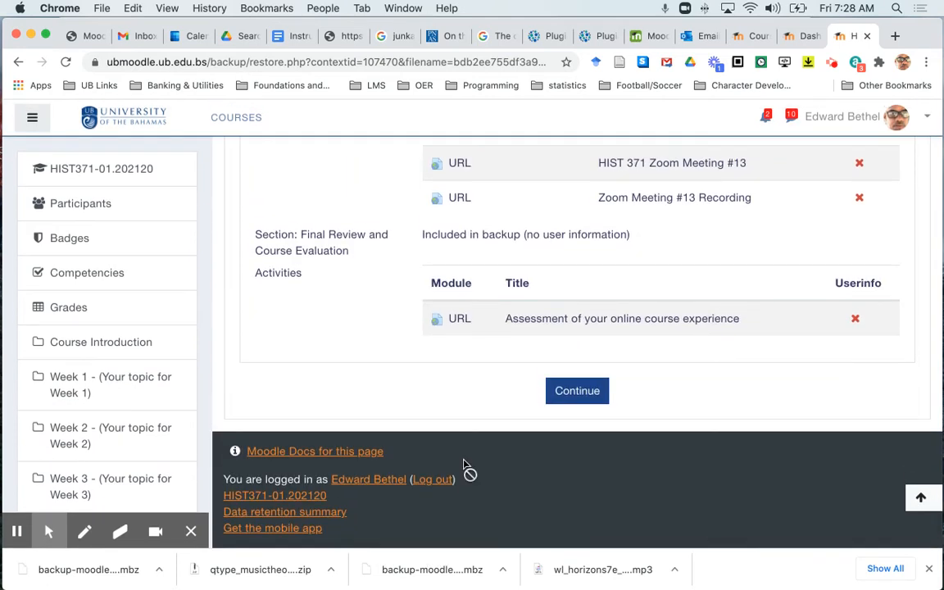
pyautogui.click(579, 391)
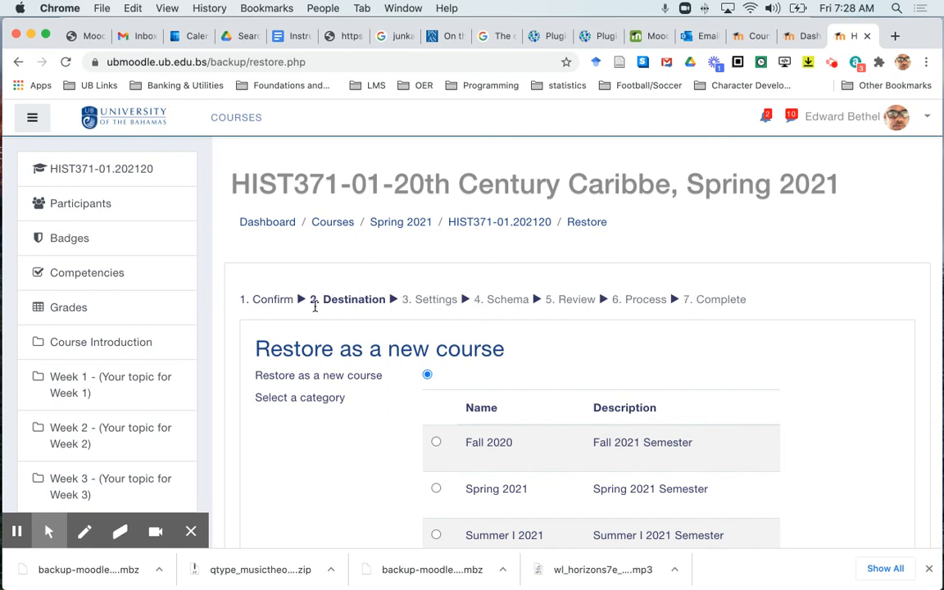
# Choose to restore into this course with its existing contents deleted first, and continue to the restore settings.
pyautogui.scroll(-8, 382, 459)
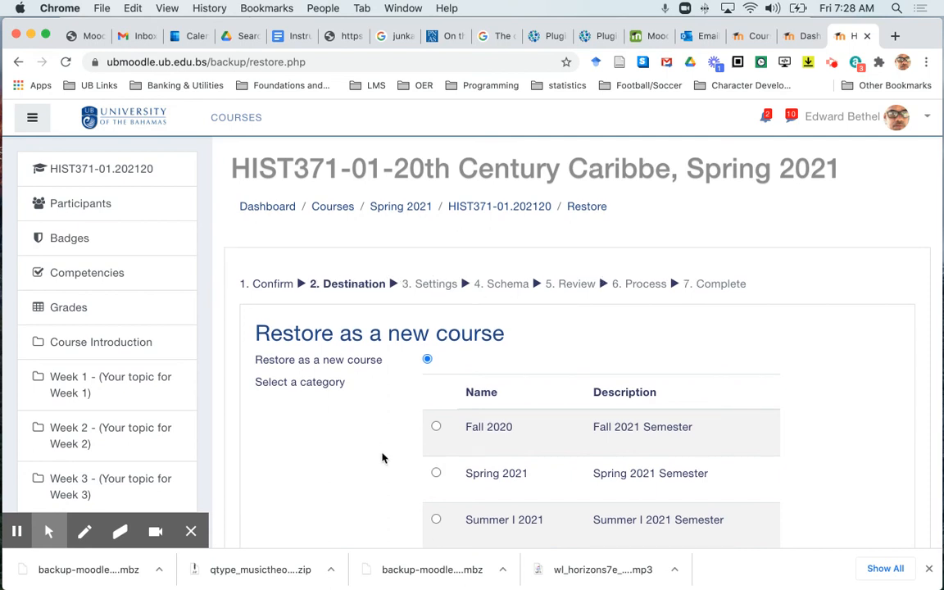
pyautogui.scroll(5, 382, 458)
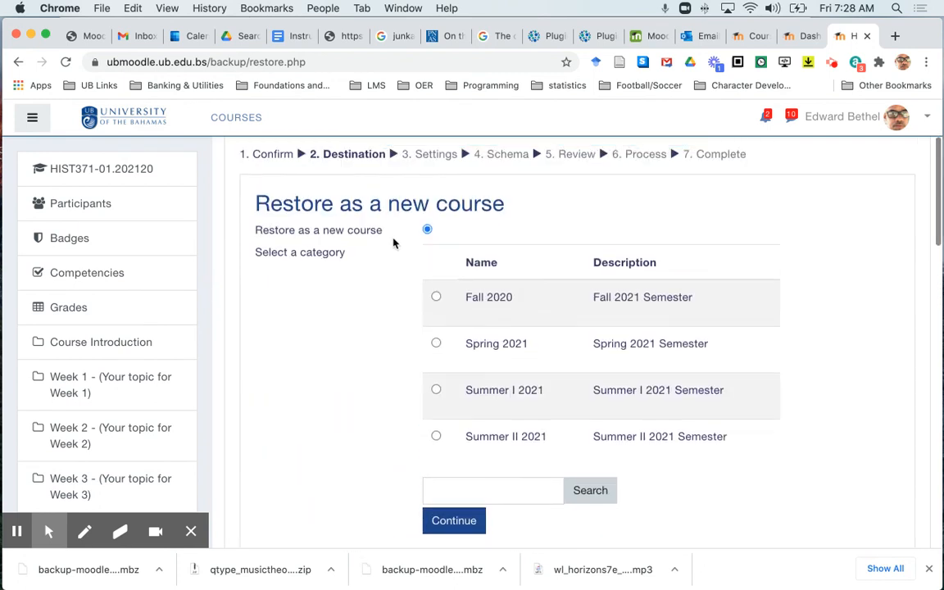
pyautogui.scroll(-3, 354, 427)
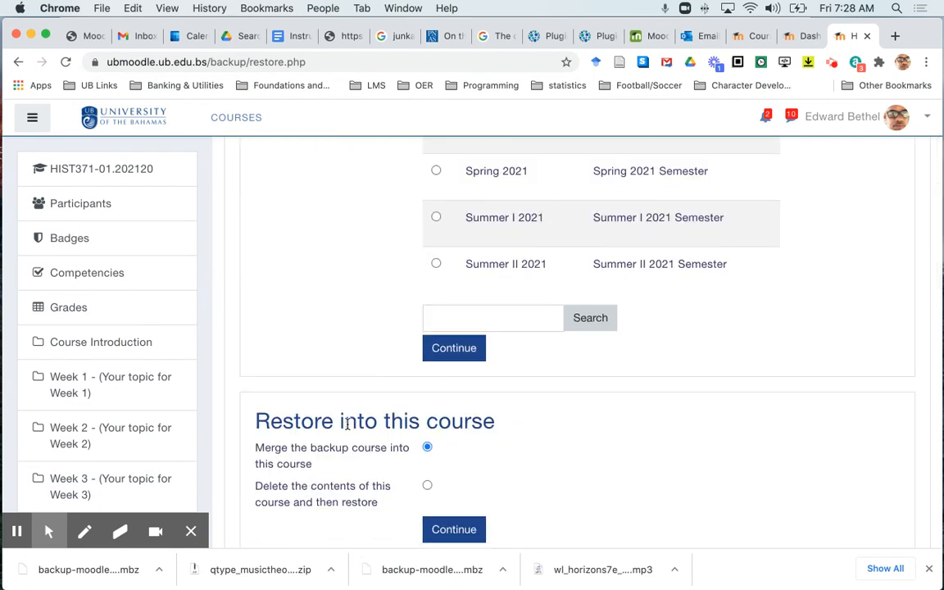
pyautogui.scroll(-2, 373, 440)
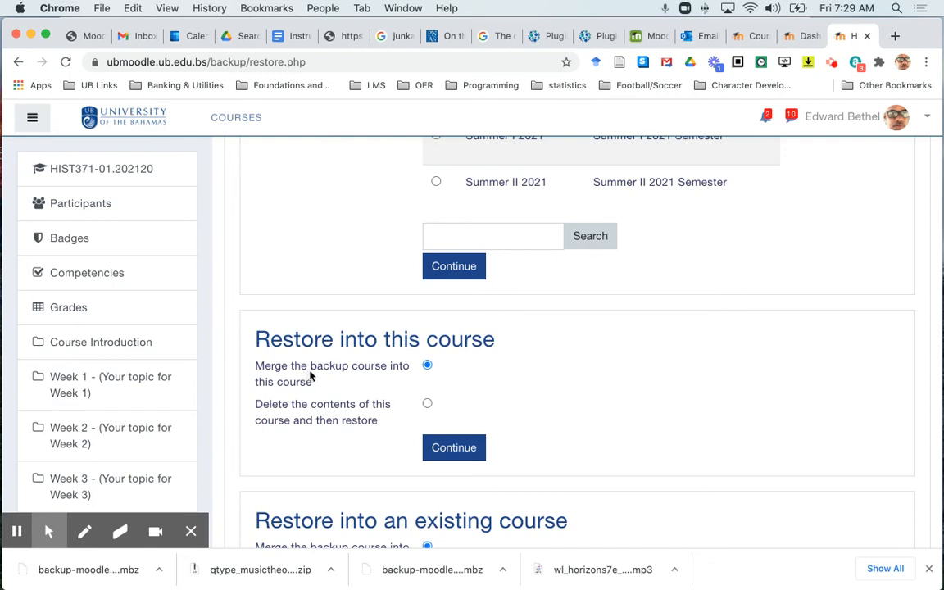
pyautogui.click(427, 403)
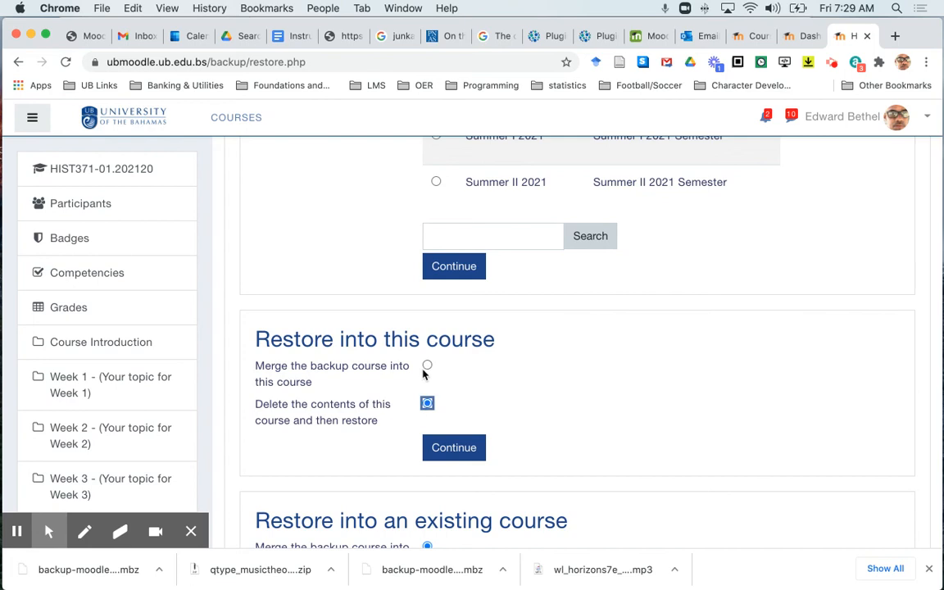
pyautogui.click(457, 447)
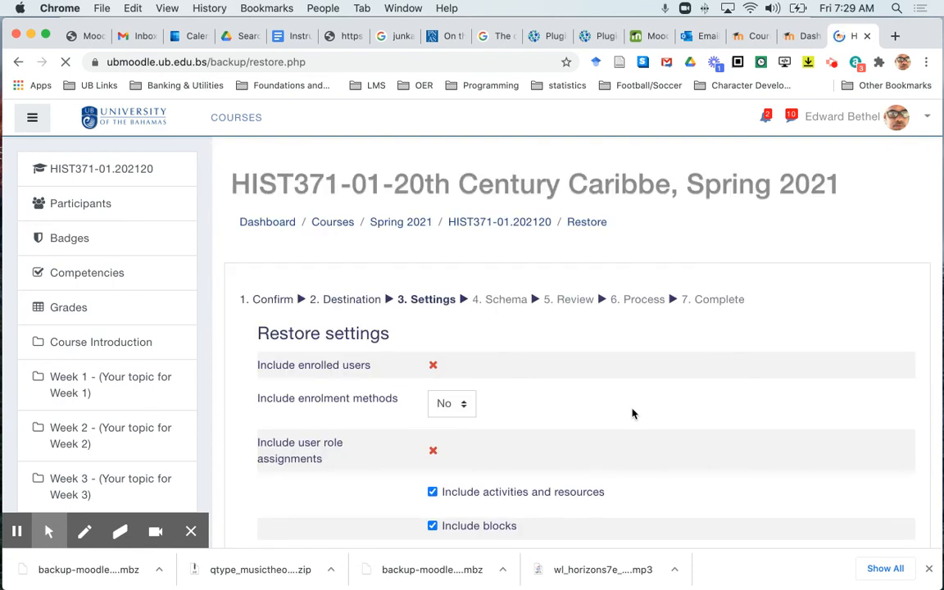
# Accept the default restore settings, with enrolment methods left at No, and proceed to the Schema stage.
pyautogui.scroll(-3, 632, 412)
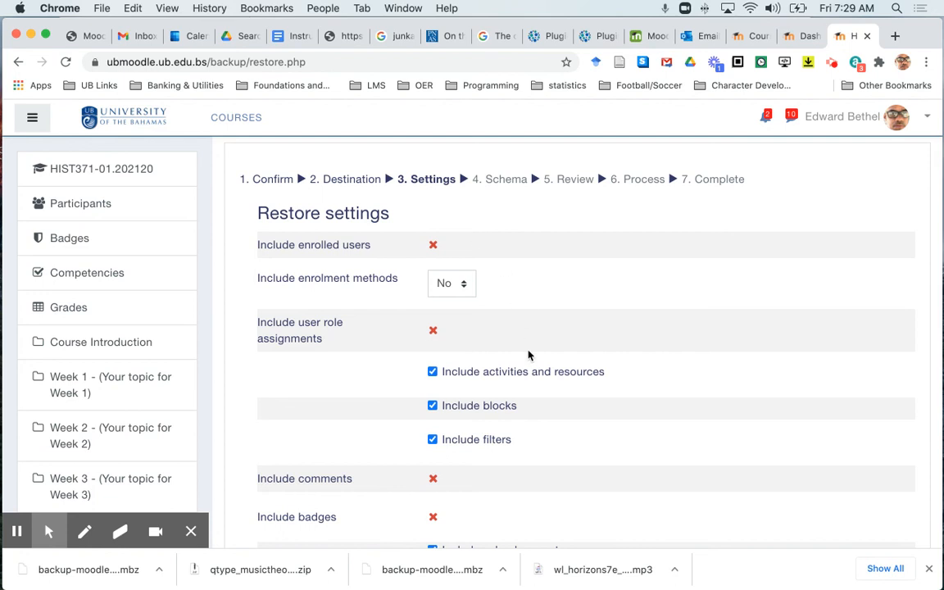
pyautogui.scroll(-10, 529, 355)
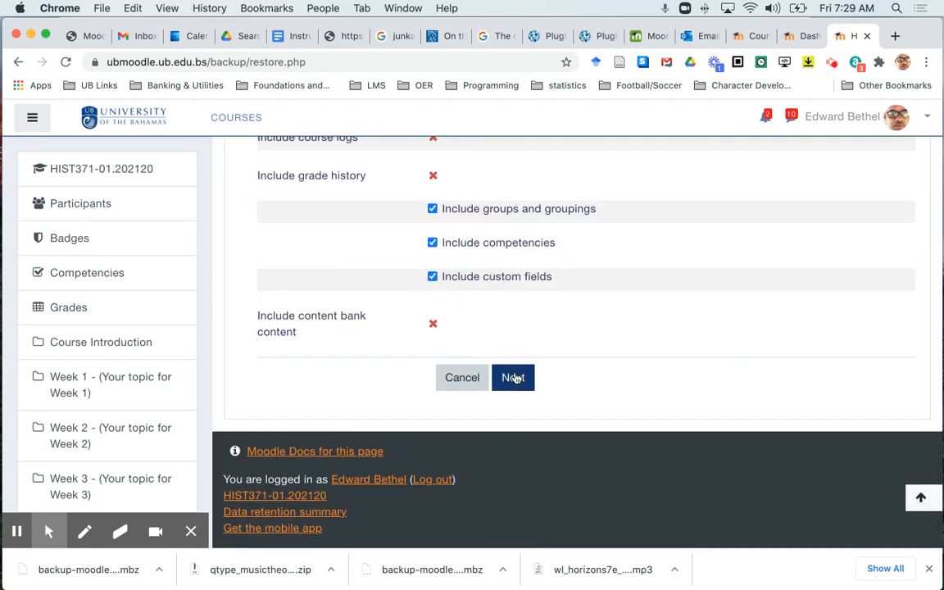
pyautogui.click(513, 378)
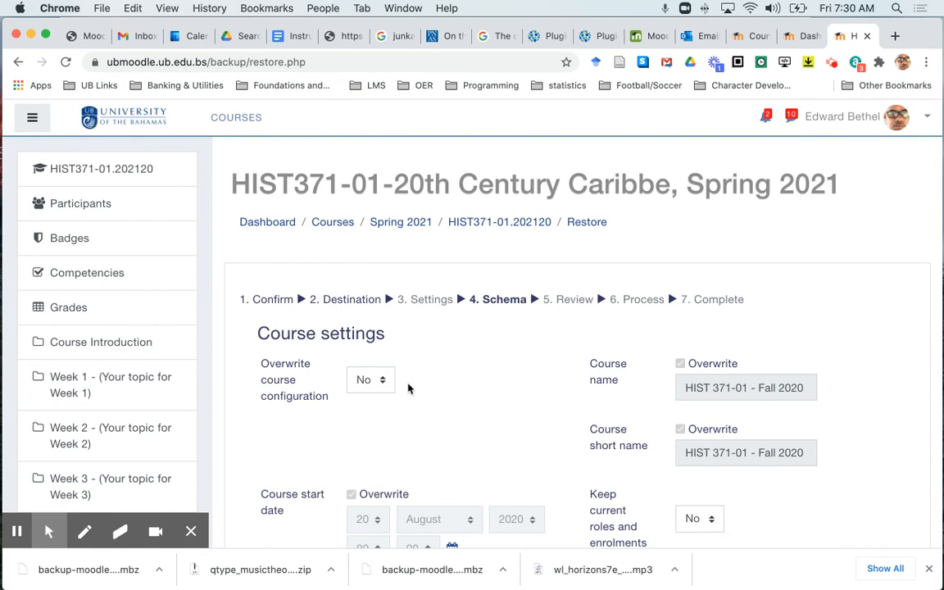
# Set both Keep current roles and enrolments and Keep current groups and groupings to Yes in the course settings.
pyautogui.scroll(-5, 428, 392)
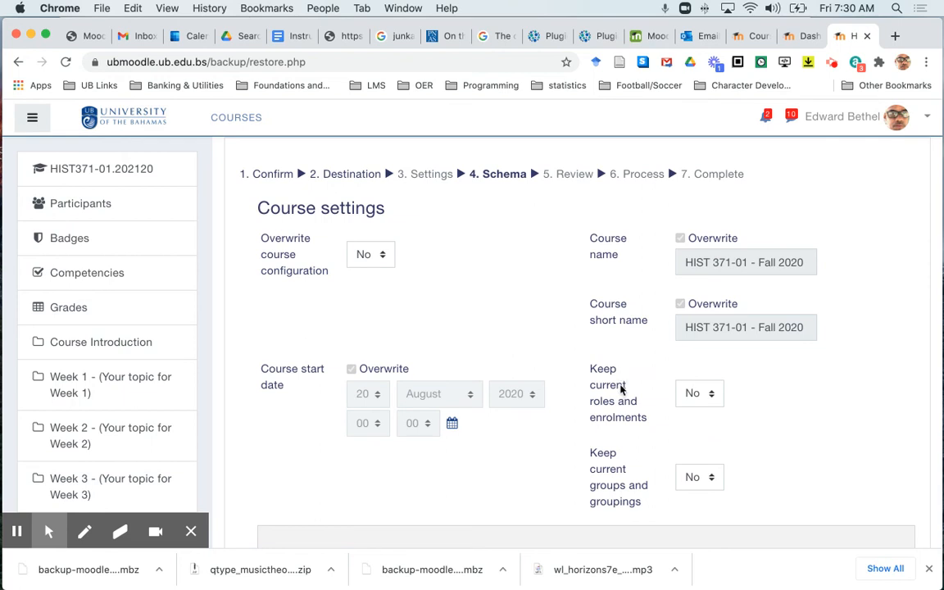
pyautogui.click(704, 394)
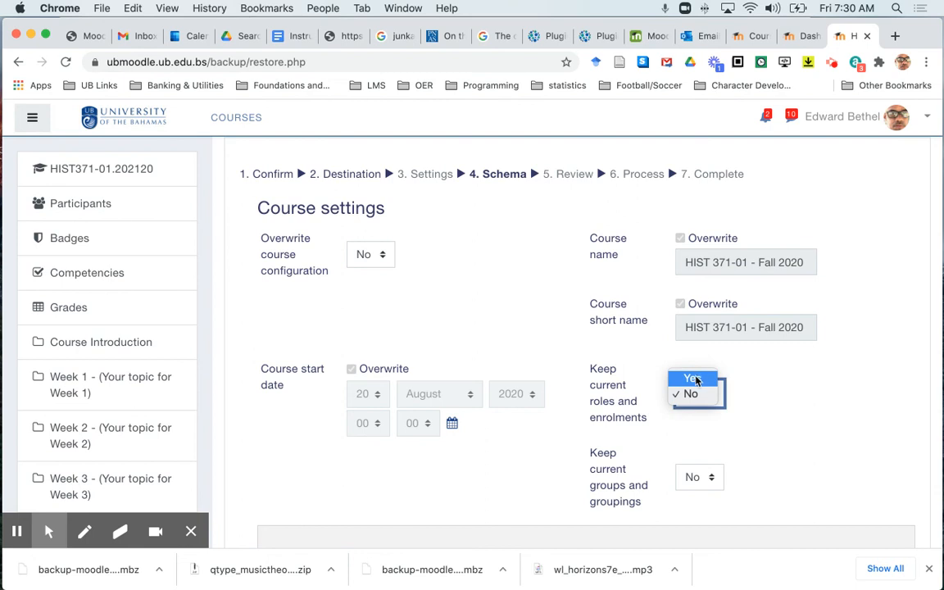
pyautogui.click(696, 380)
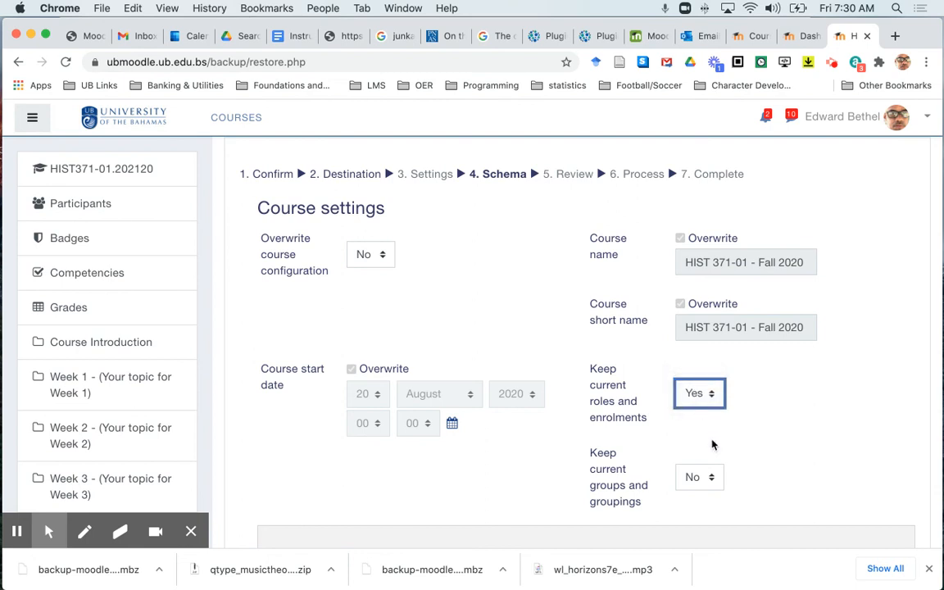
pyautogui.click(706, 477)
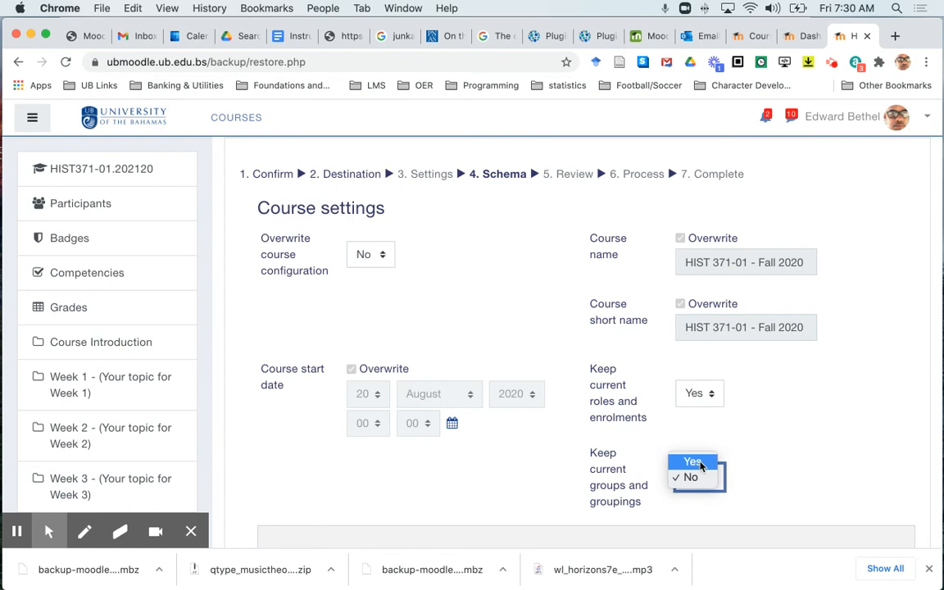
pyautogui.click(701, 464)
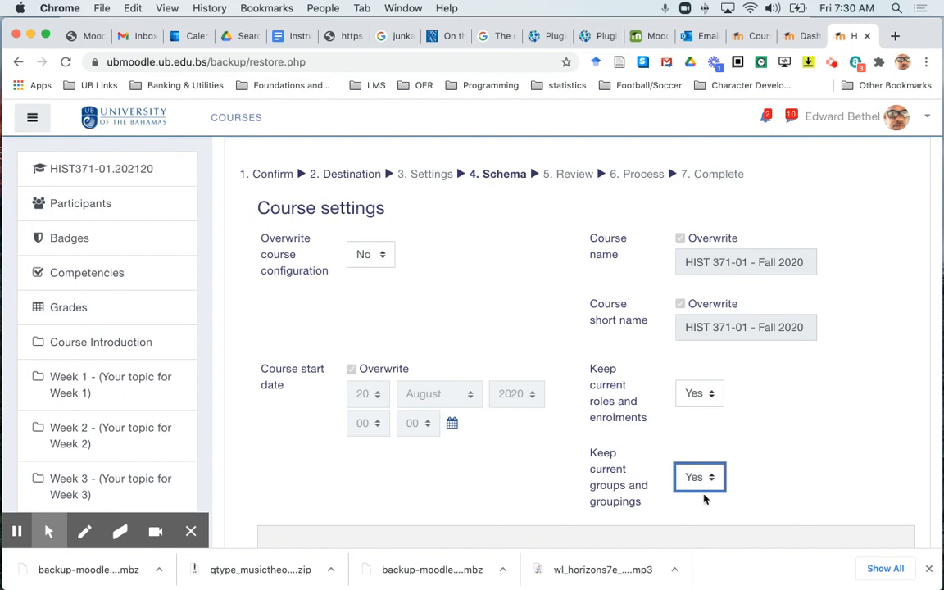
# Check the course sections and activities in the schema, leave them all selected, and proceed to the Review stage.
pyautogui.scroll(-5, 761, 450)
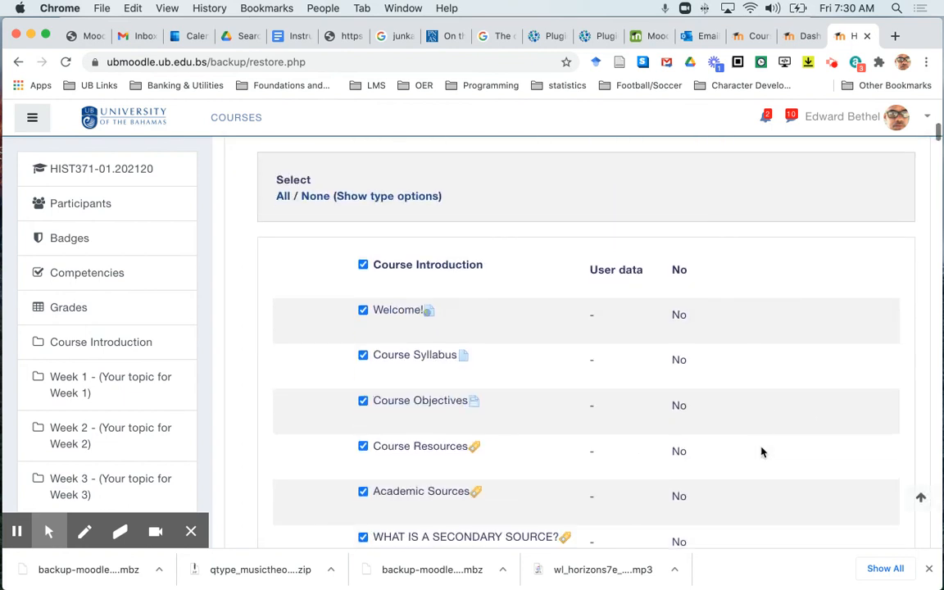
pyautogui.scroll(-2, 568, 377)
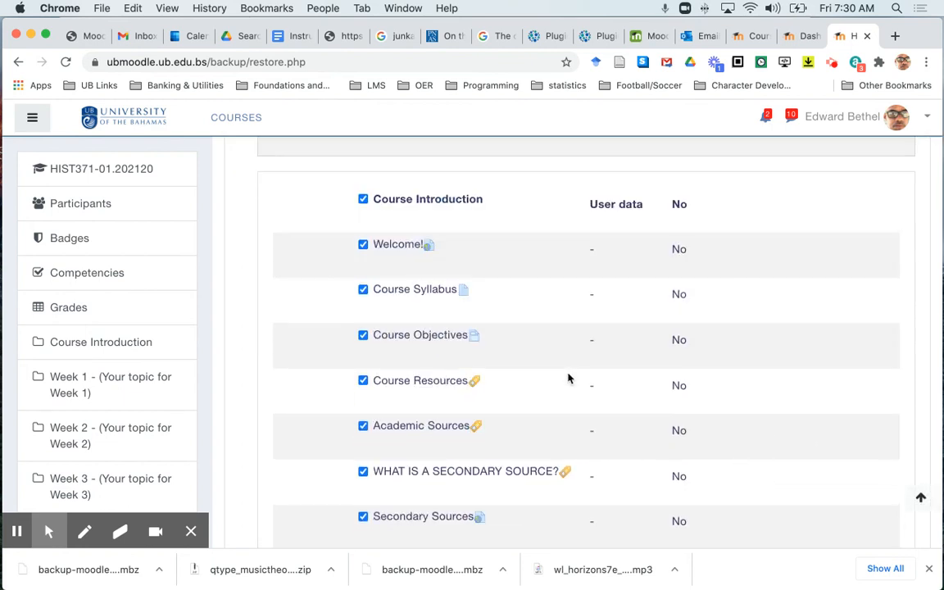
pyautogui.scroll(-2, 568, 377)
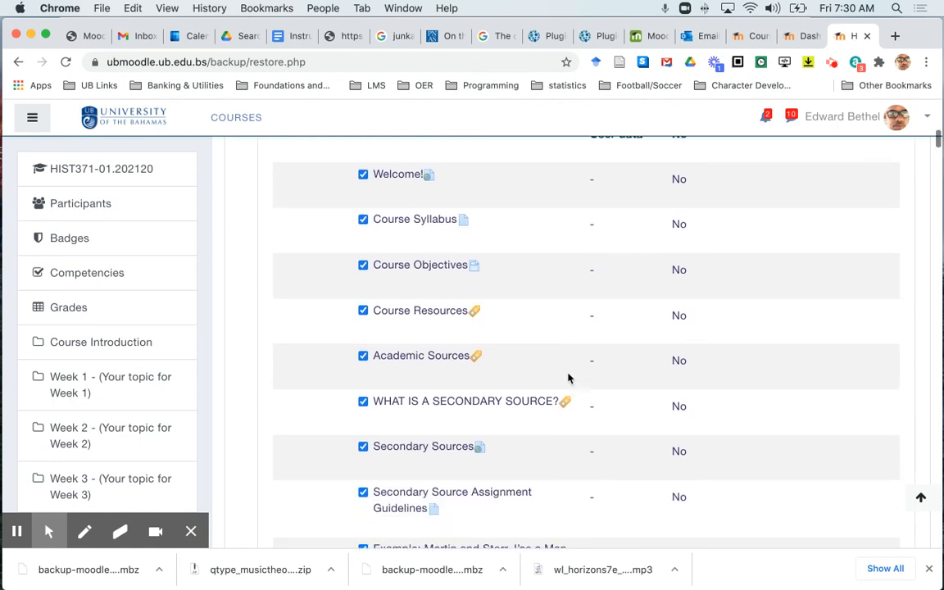
pyautogui.scroll(1, 567, 377)
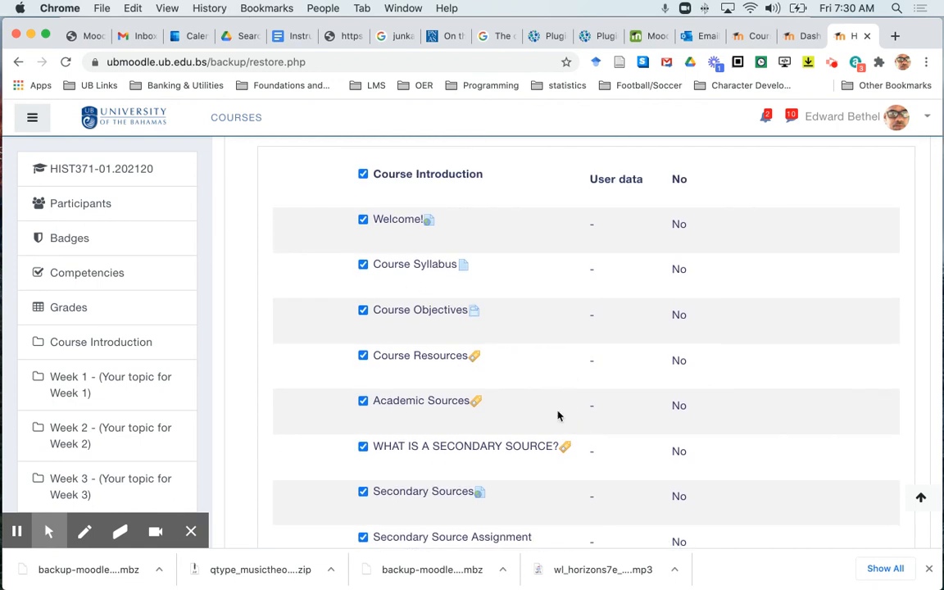
pyautogui.scroll(-6, 558, 414)
pyautogui.scroll(-20, 559, 416)
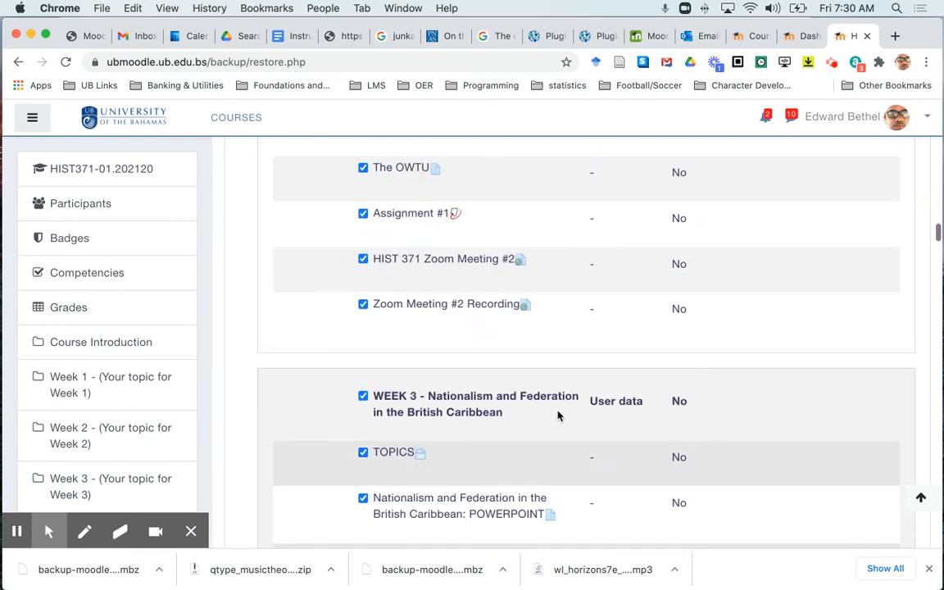
pyautogui.scroll(-20, 558, 415)
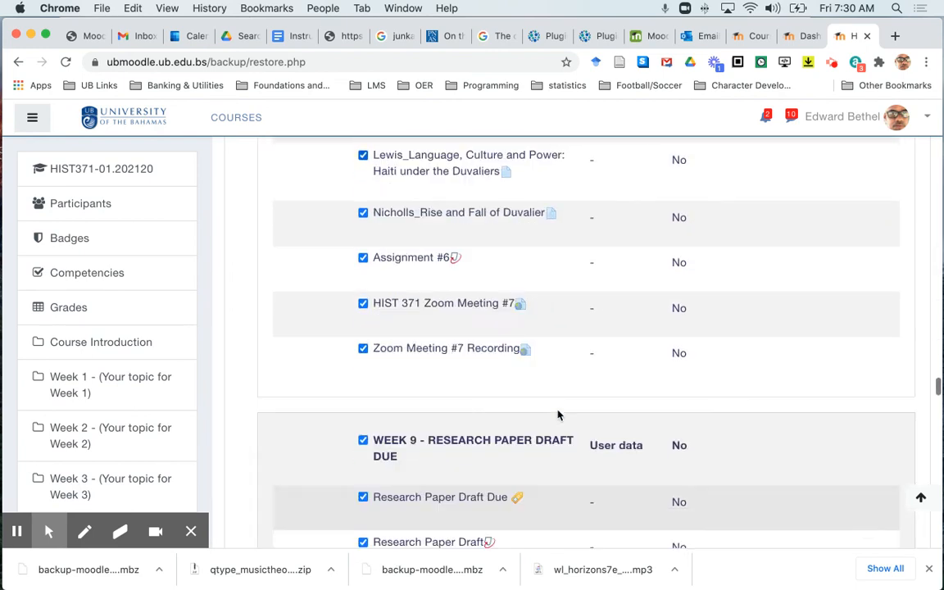
pyautogui.scroll(-15, 559, 415)
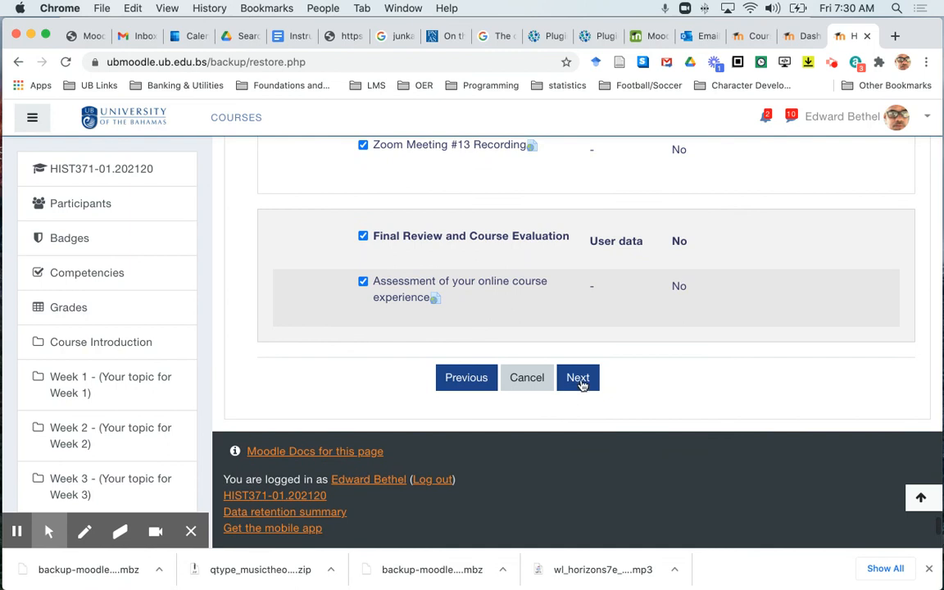
pyautogui.click(581, 383)
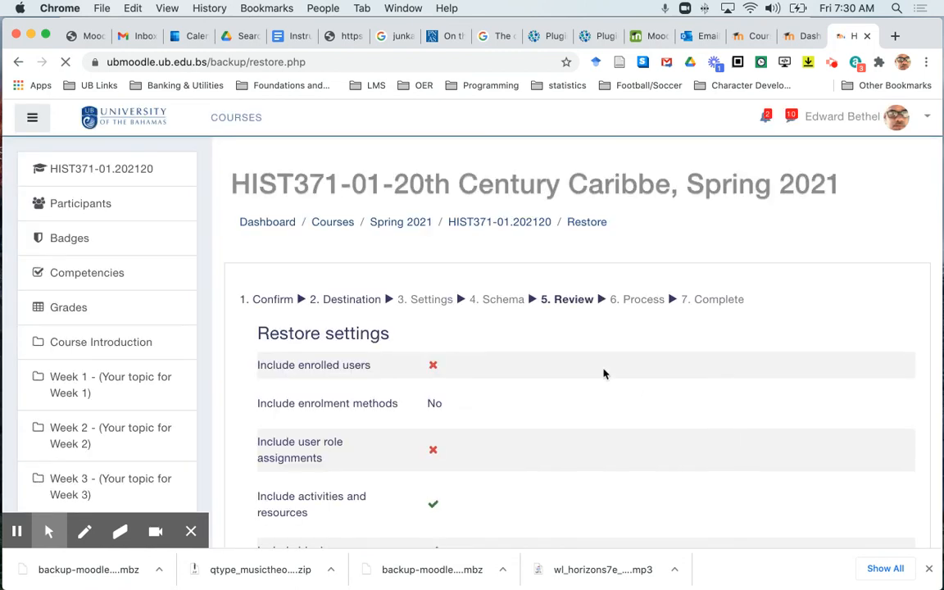
# Review the restore settings and the included sections and activities, and perform the restore into the Spring 2021 course.
pyautogui.scroll(-15, 535, 468)
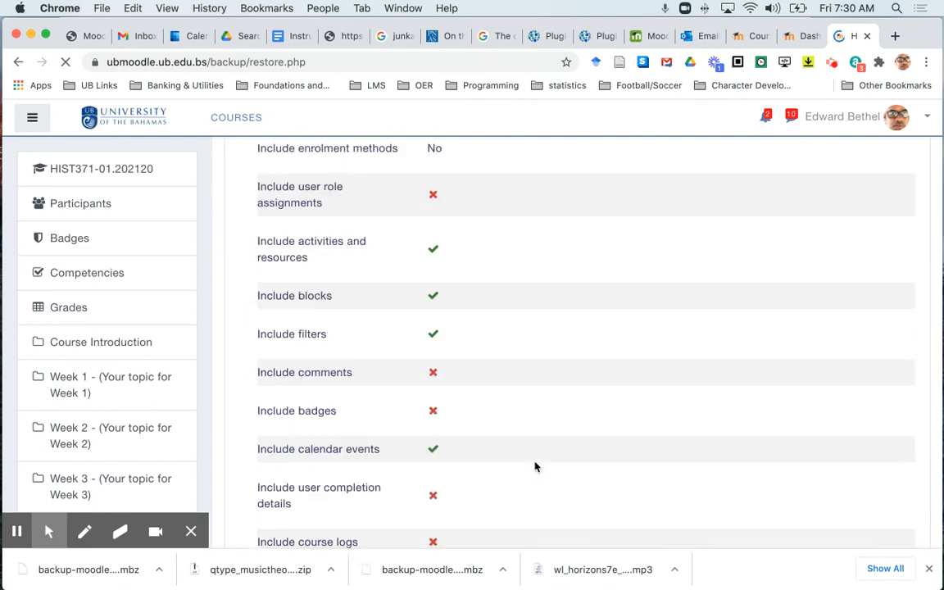
pyautogui.scroll(-20, 535, 468)
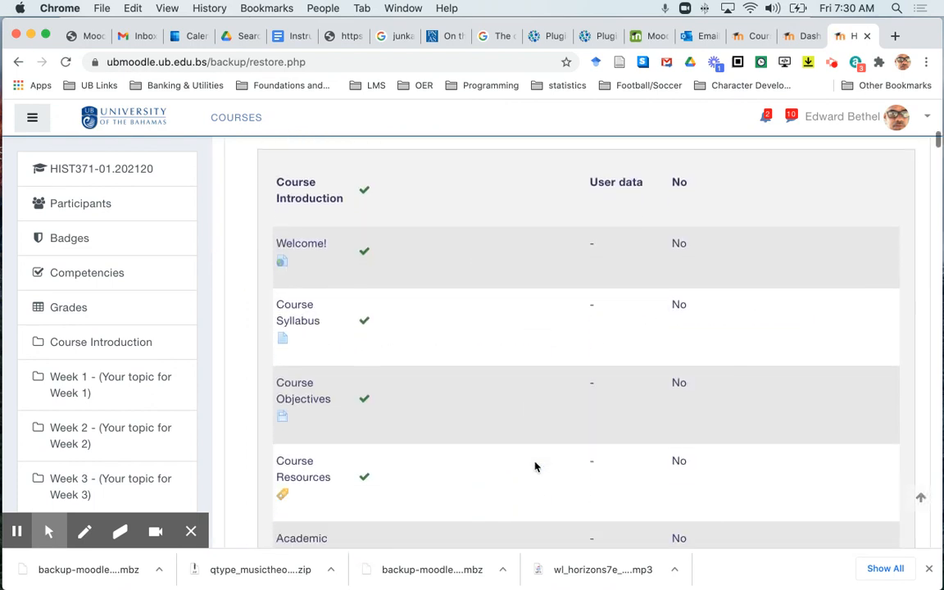
pyautogui.scroll(-20, 536, 467)
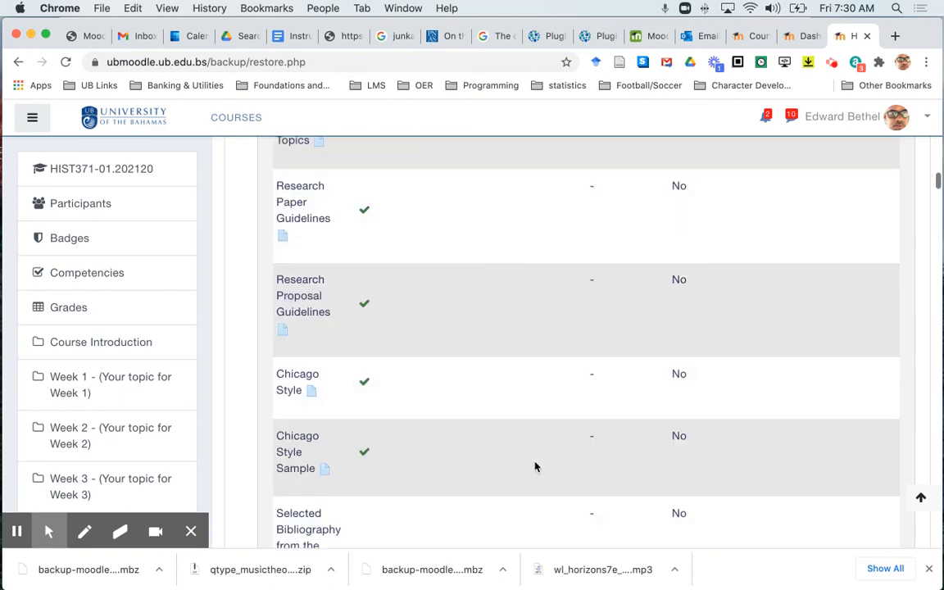
pyautogui.scroll(-20, 535, 467)
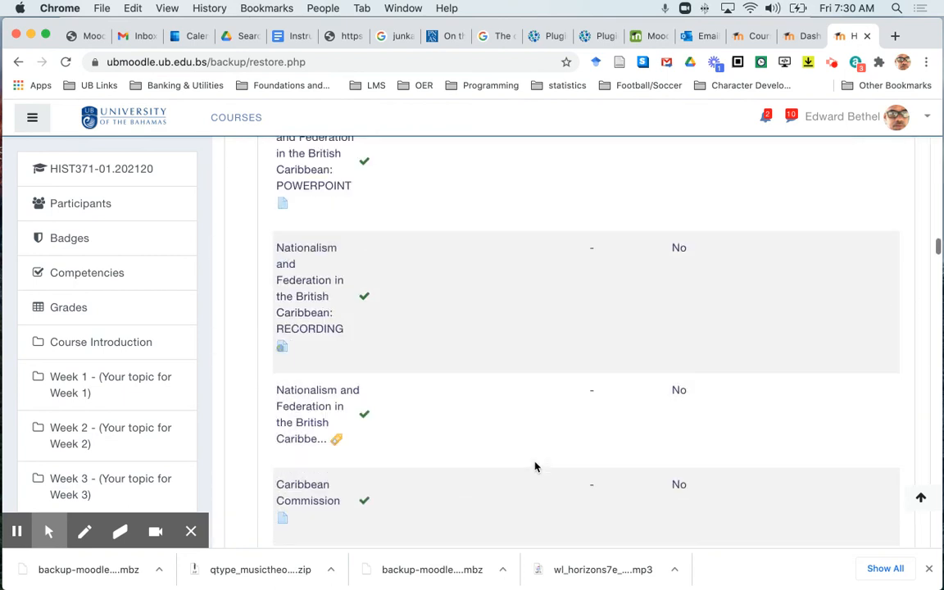
pyautogui.scroll(-20, 535, 467)
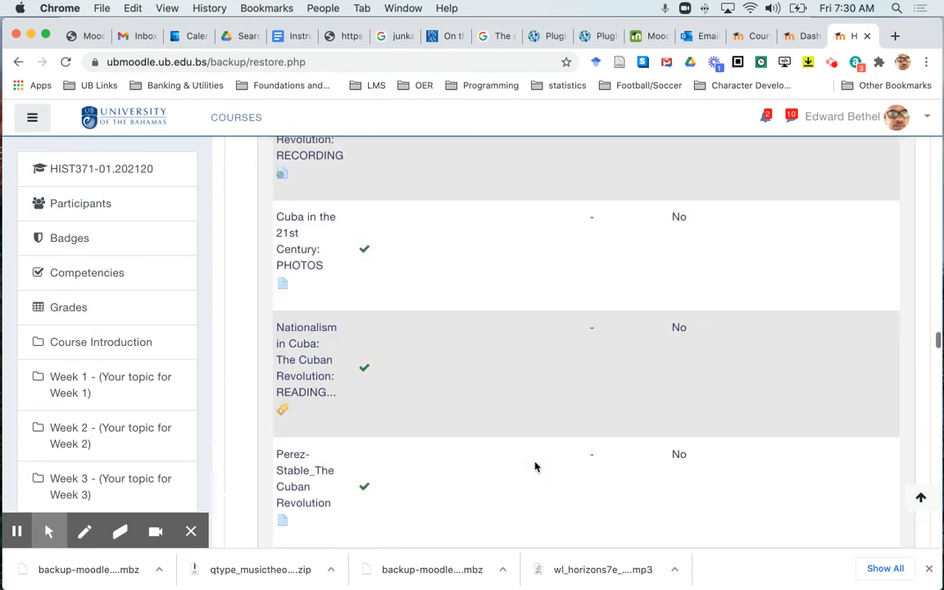
pyautogui.scroll(-20, 536, 468)
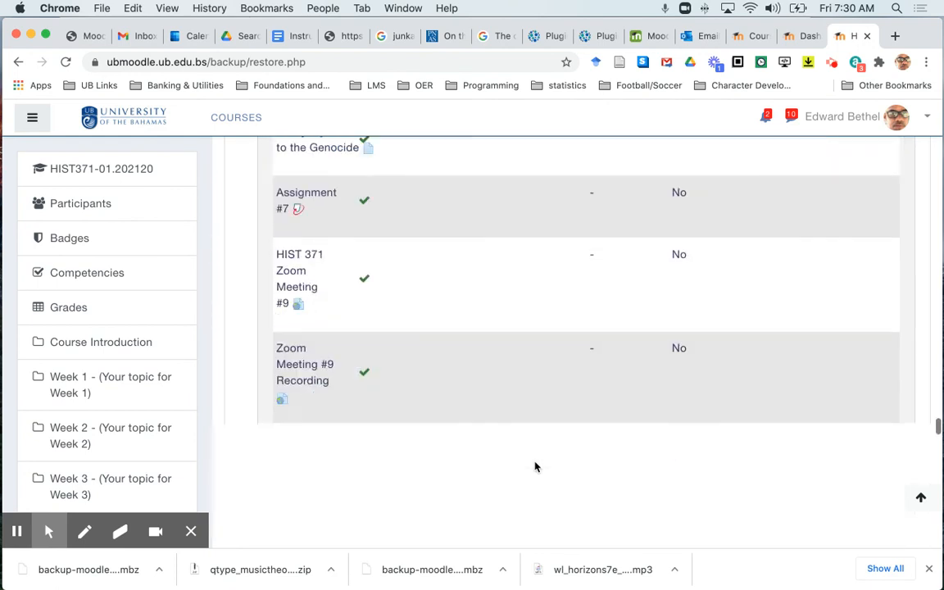
pyautogui.scroll(-15, 536, 467)
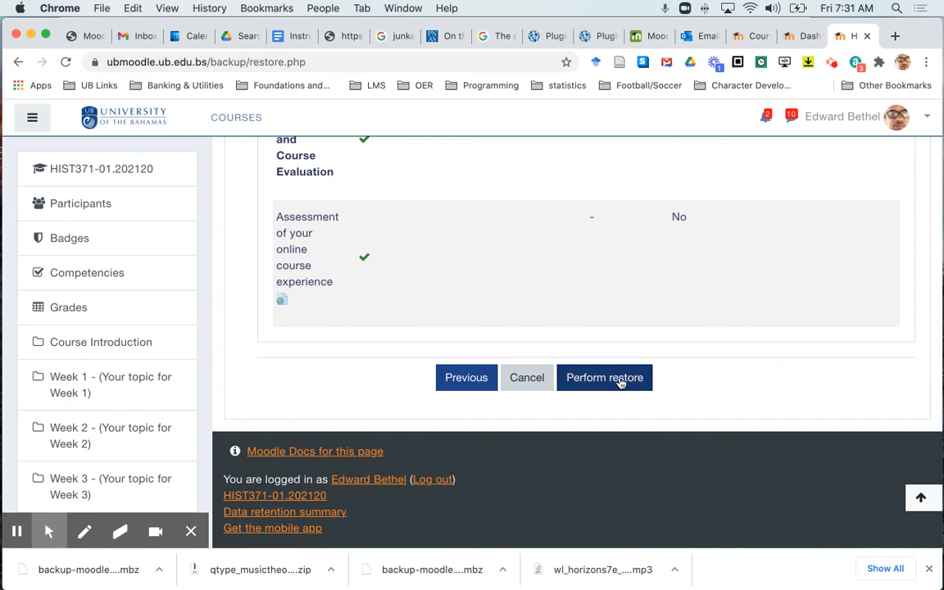
pyautogui.click(621, 382)
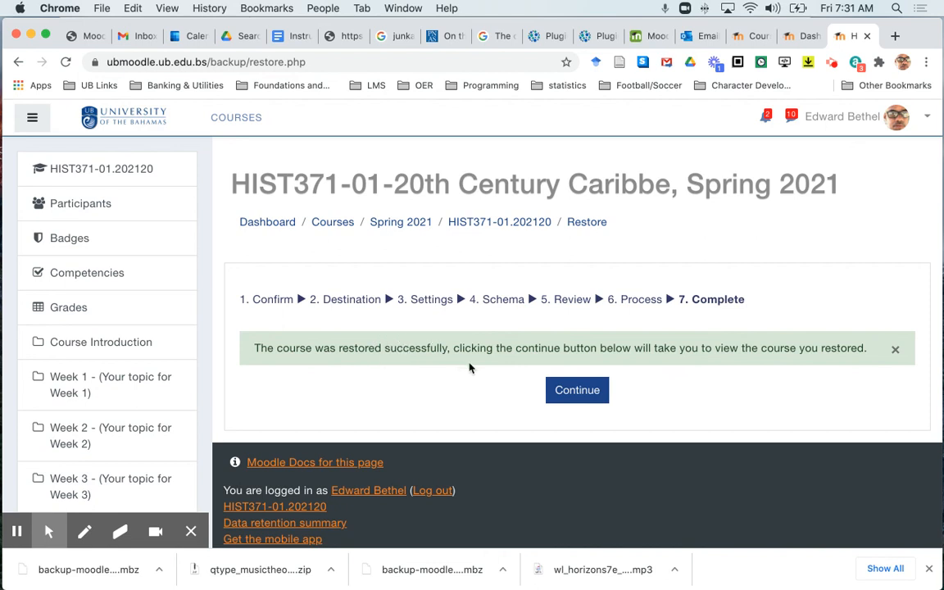
# Continue to the restored HIST371-01 Spring 2021 course and look through its introduction and weekly sections.
pyautogui.click(578, 392)
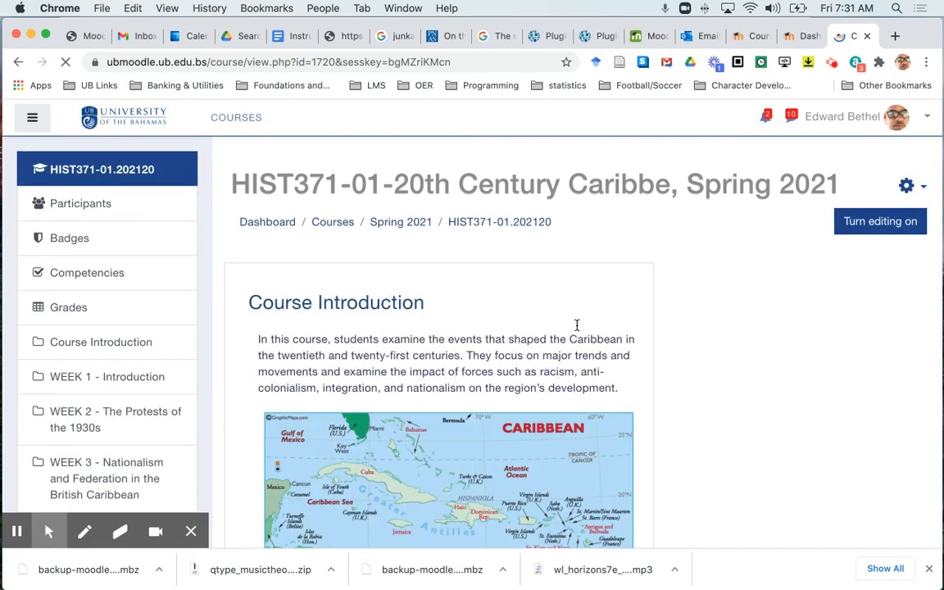
pyautogui.scroll(-10, 578, 330)
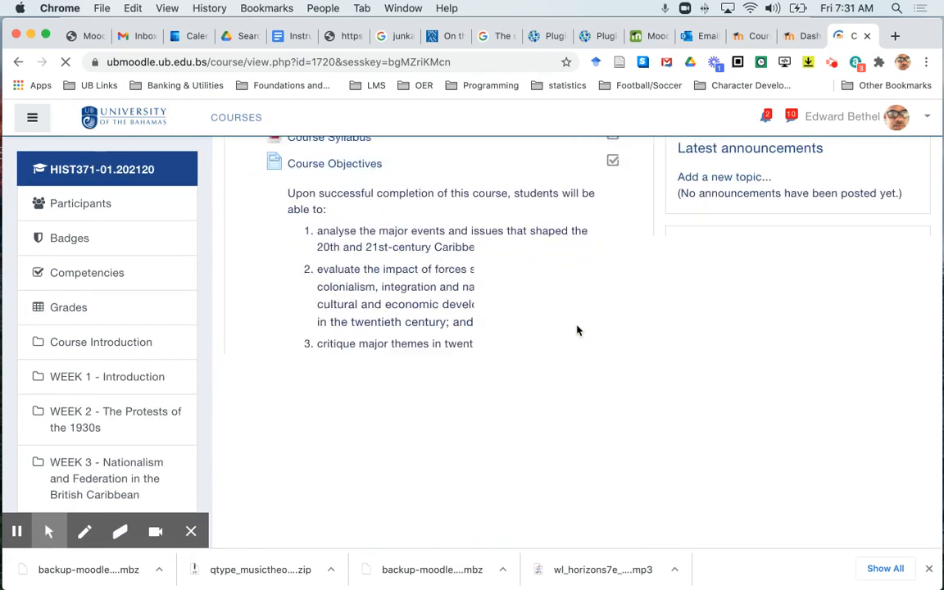
pyautogui.scroll(-20, 577, 330)
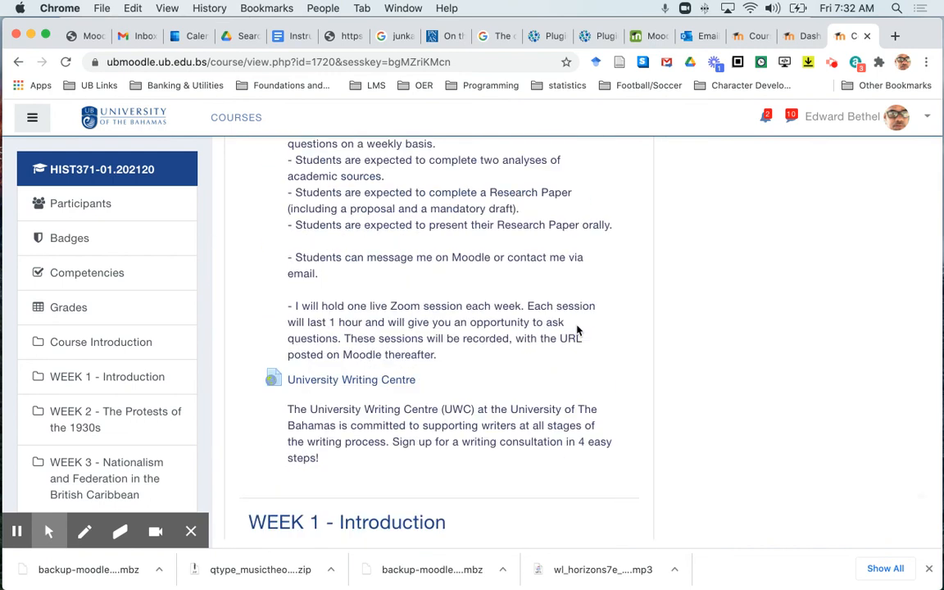
pyautogui.scroll(-20, 577, 330)
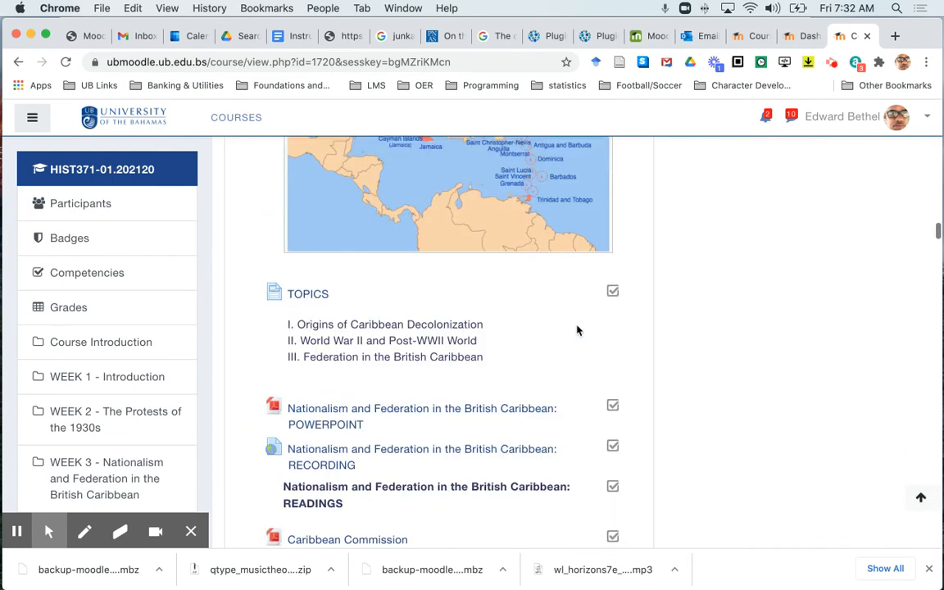
pyautogui.scroll(-20, 577, 331)
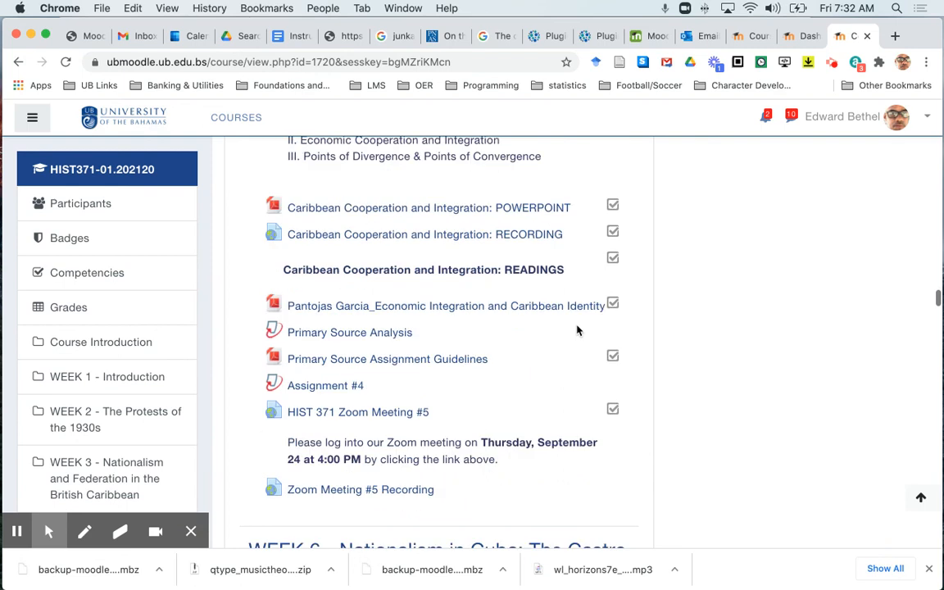
pyautogui.scroll(20, 577, 330)
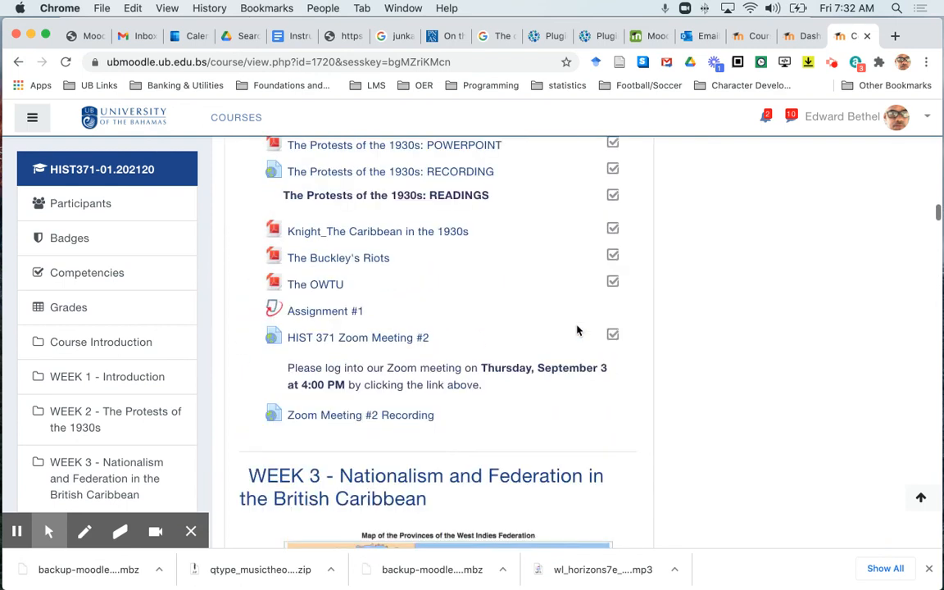
pyautogui.scroll(10, 577, 331)
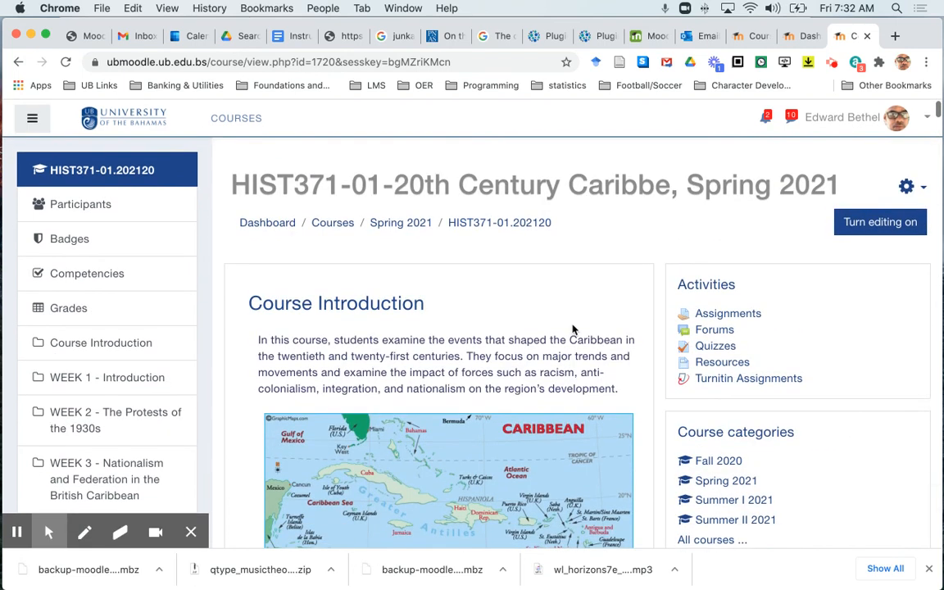
# Check the participants list of HIST371-01.202120 for its enrolled users and their roles, and return to the course page.
pyautogui.click(89, 206)
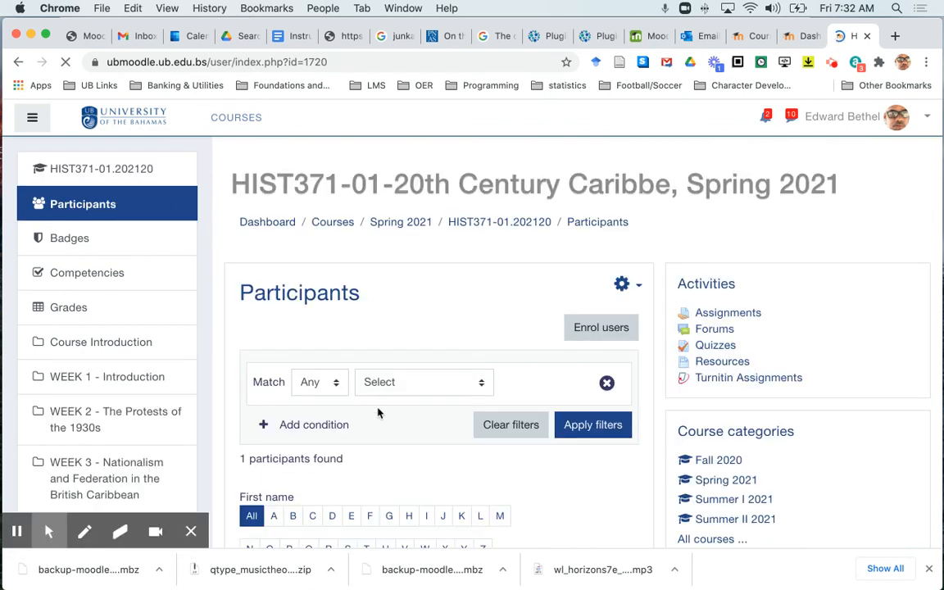
pyautogui.scroll(-8, 378, 412)
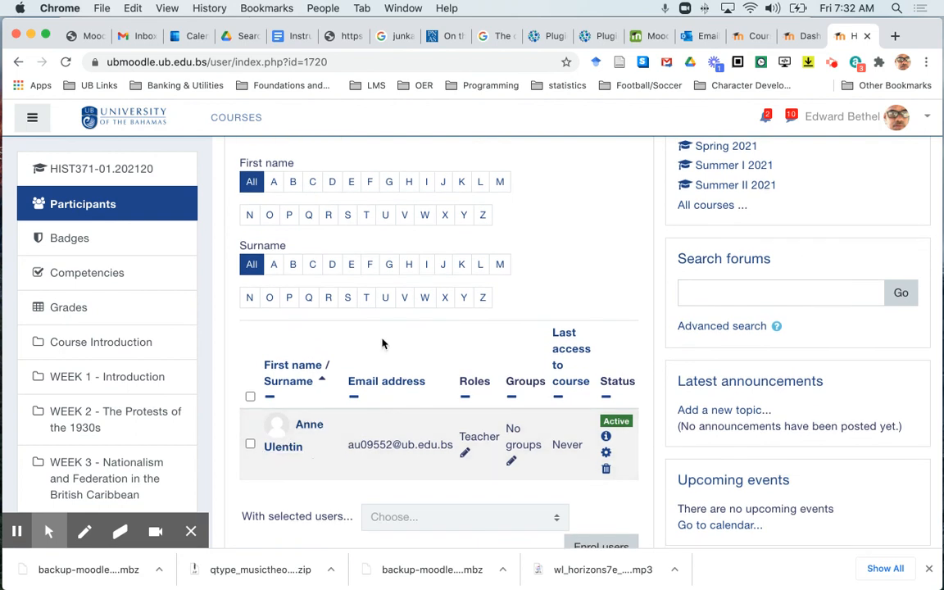
pyautogui.scroll(8, 381, 342)
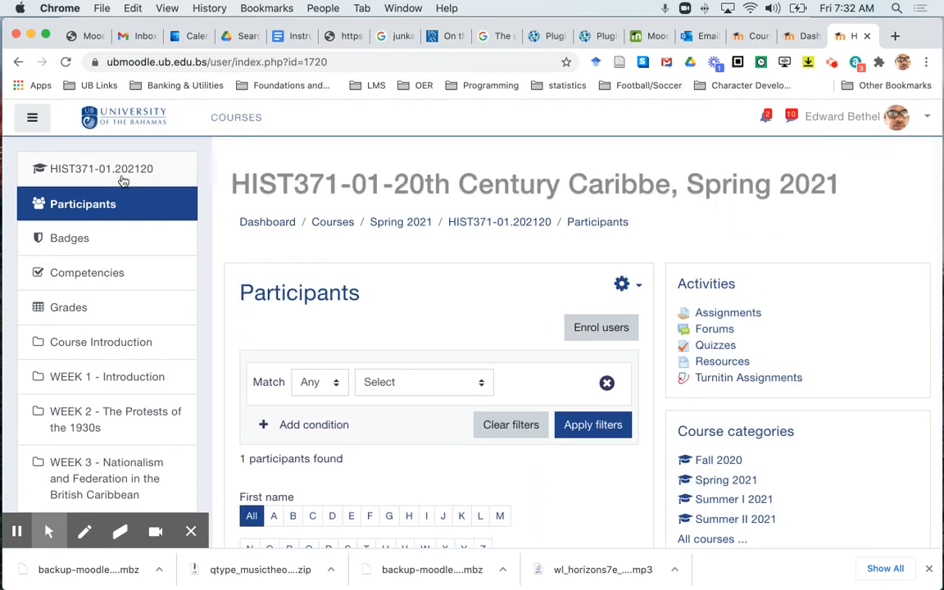
pyautogui.click(113, 174)
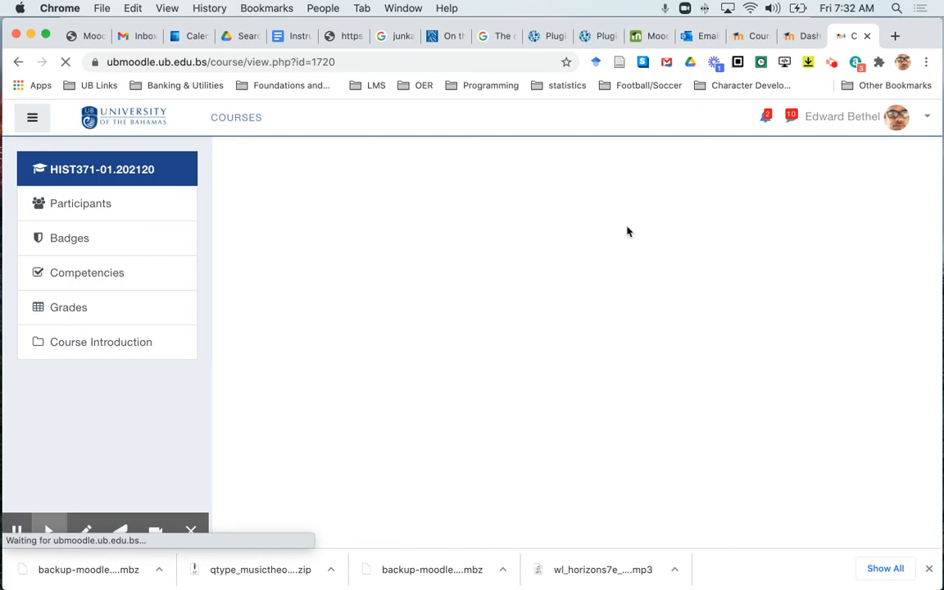